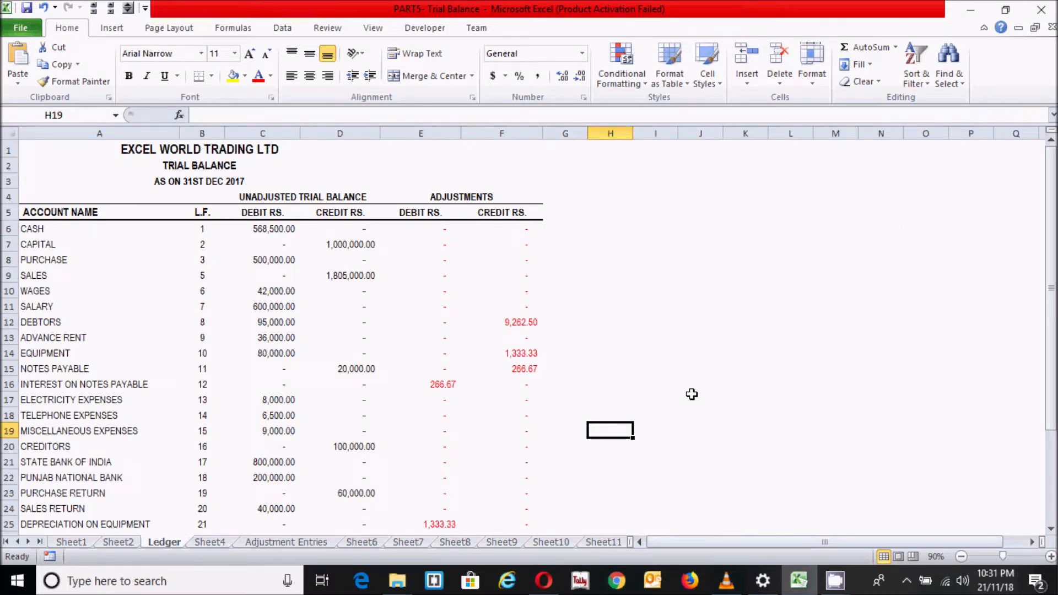
click(426, 249)
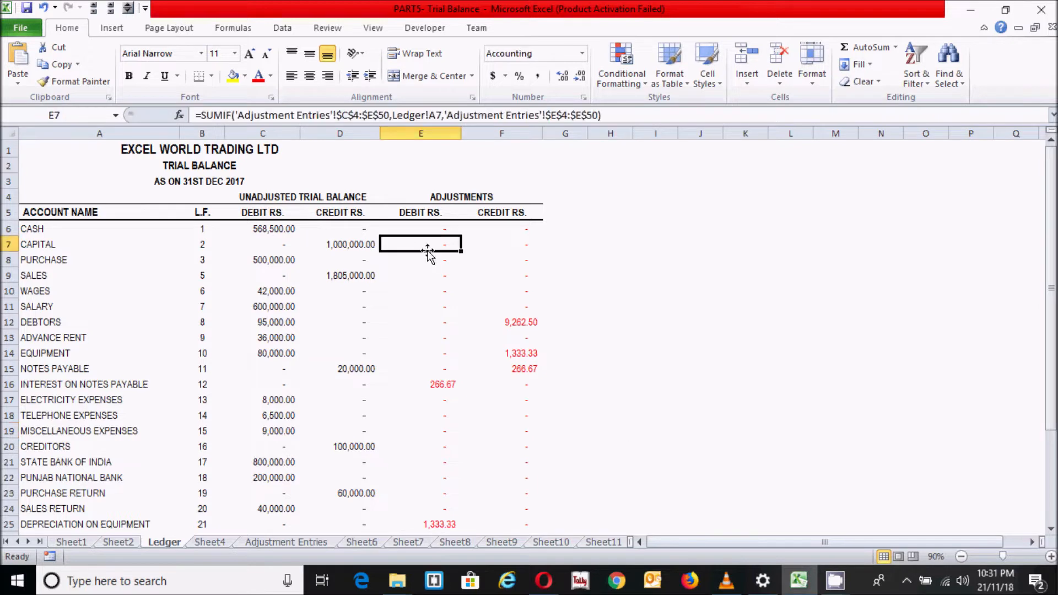
click(441, 301)
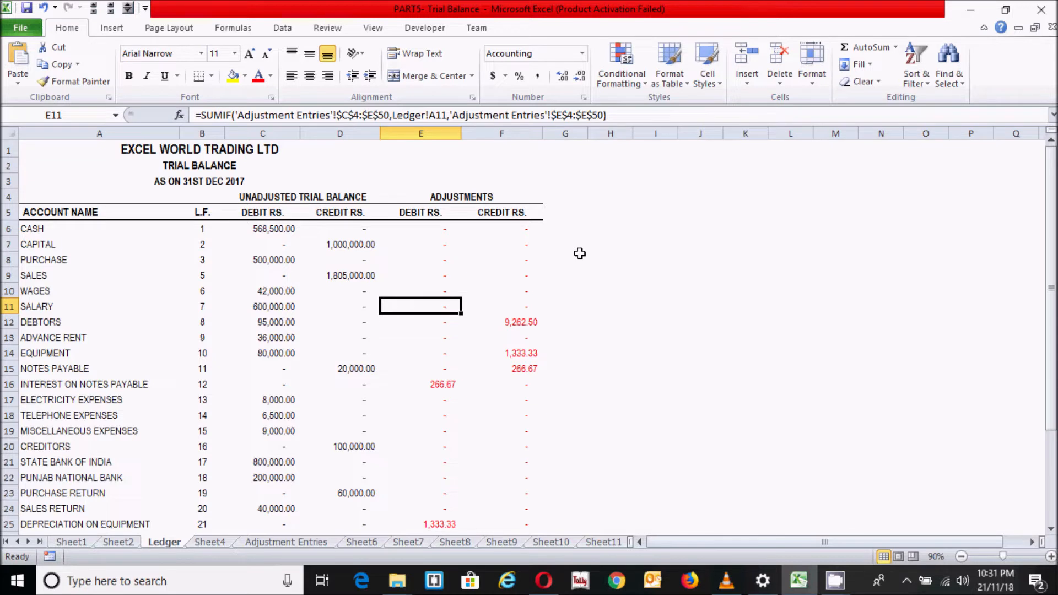
click(576, 212)
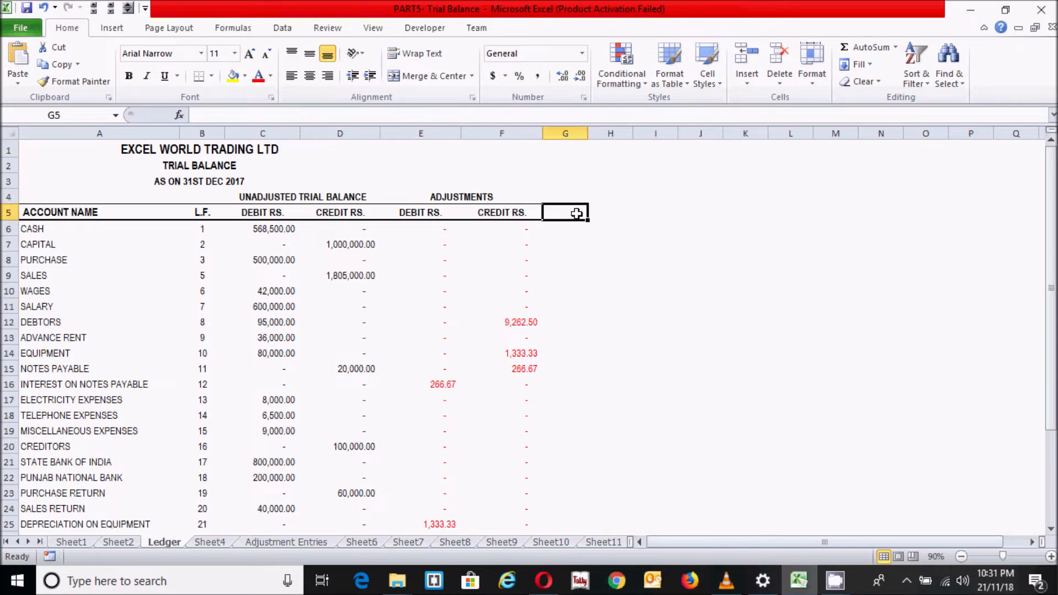
Copy the DEBIT RS. and CREDIT RS. headings from E5:F5 into G5:H5
click(421, 211)
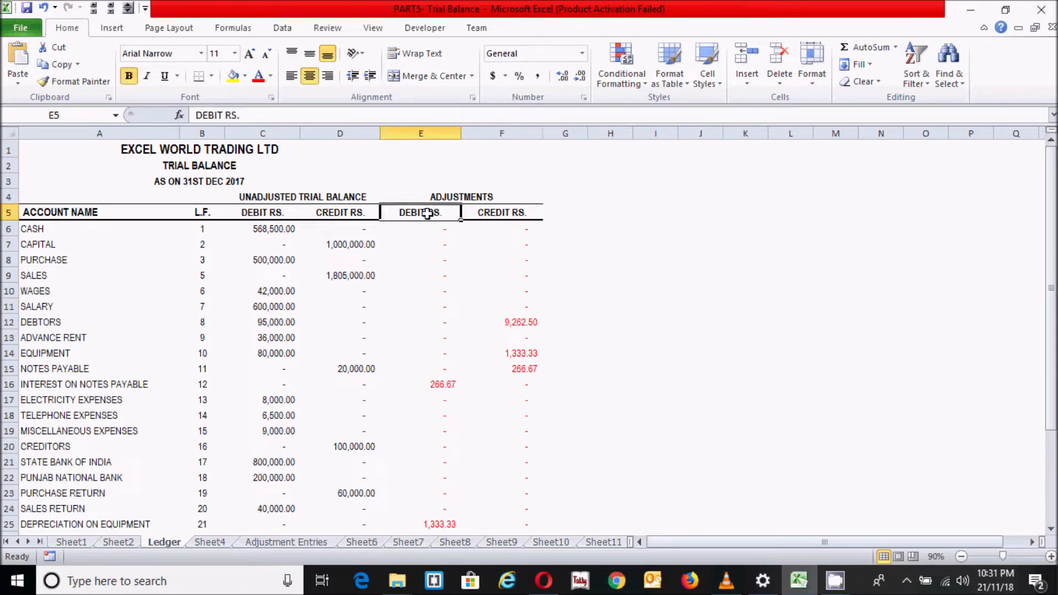
drag(416, 211, 504, 215)
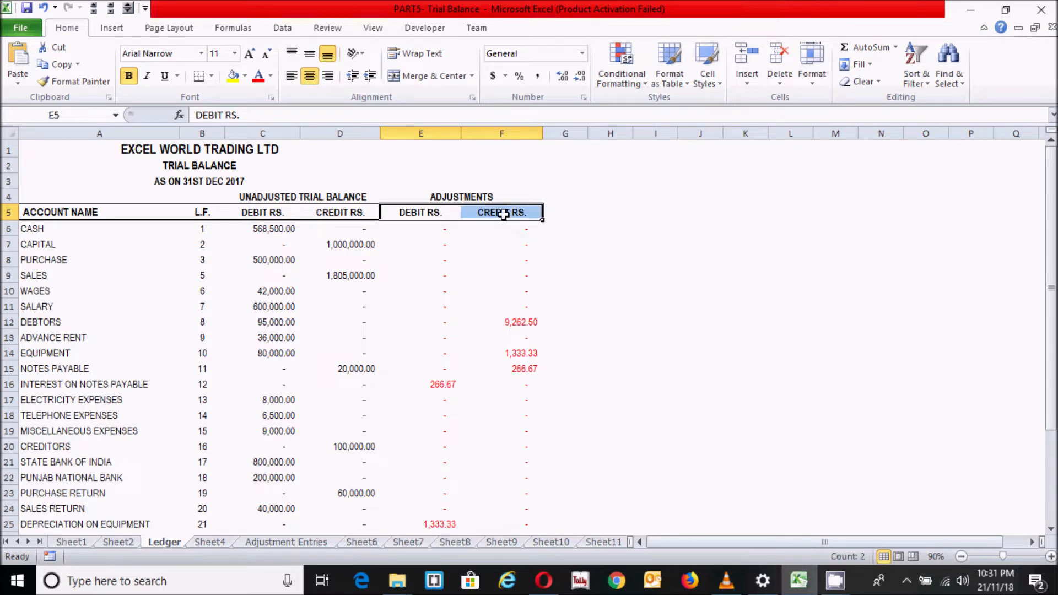
key(ctrl+c)
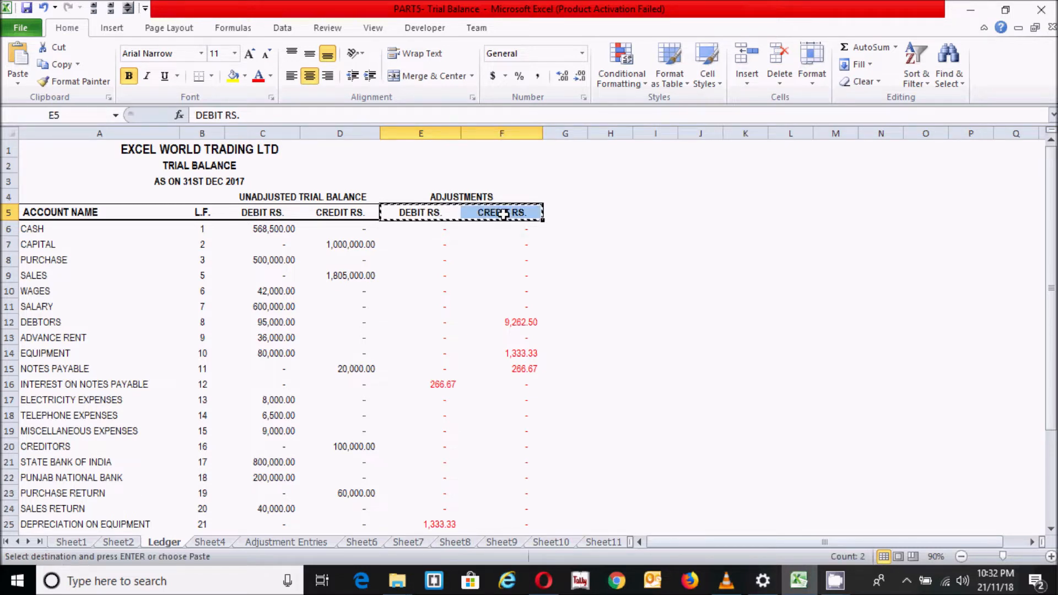
click(569, 213)
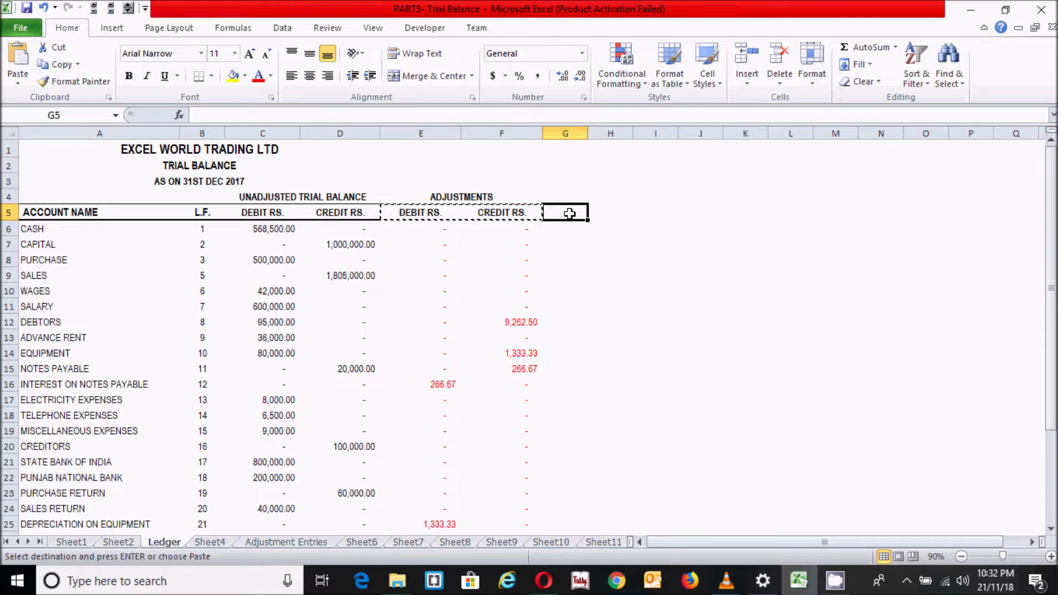
key(ctrl+v)
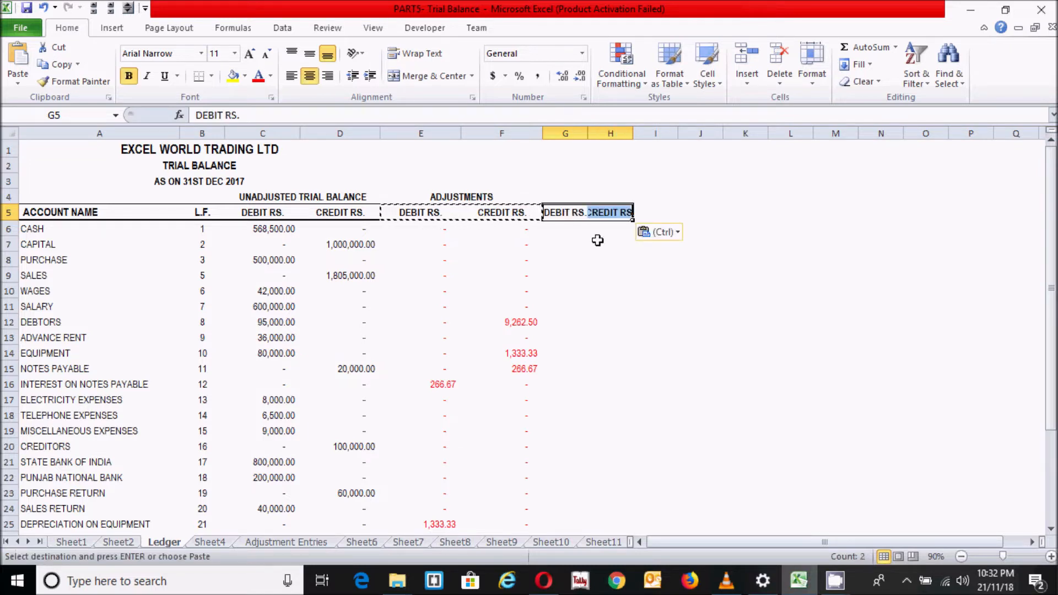
Widen columns G and H so the pasted debit and credit headings fit
click(581, 230)
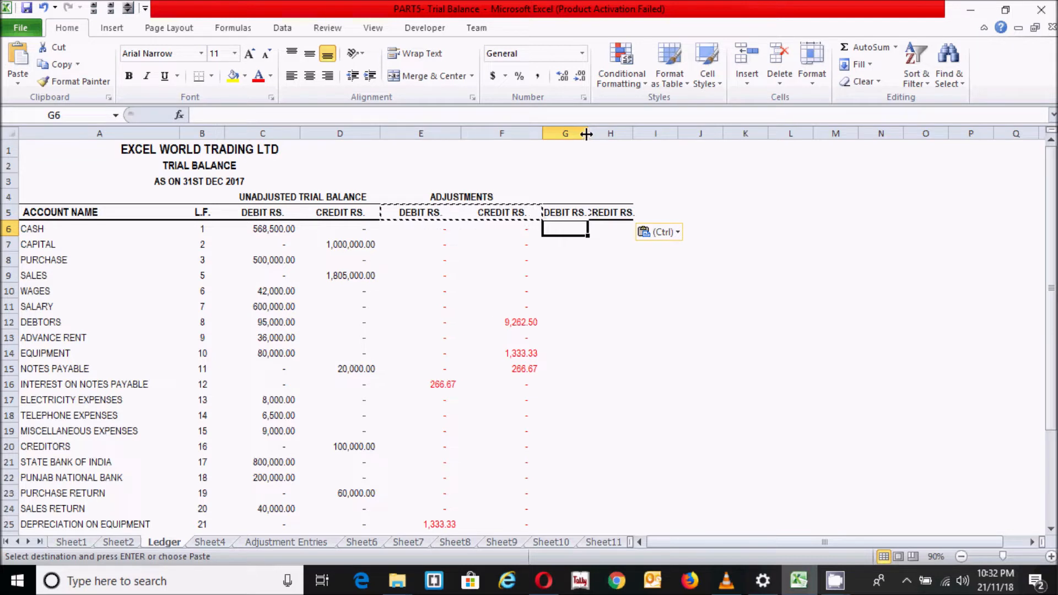
drag(586, 134, 683, 134)
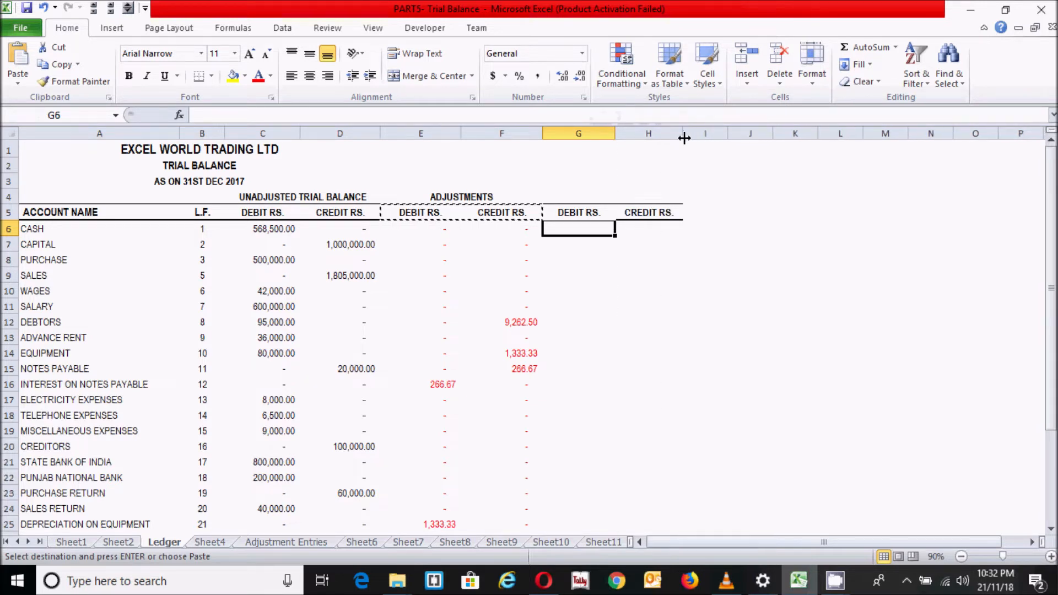
click(653, 241)
double_click(643, 244)
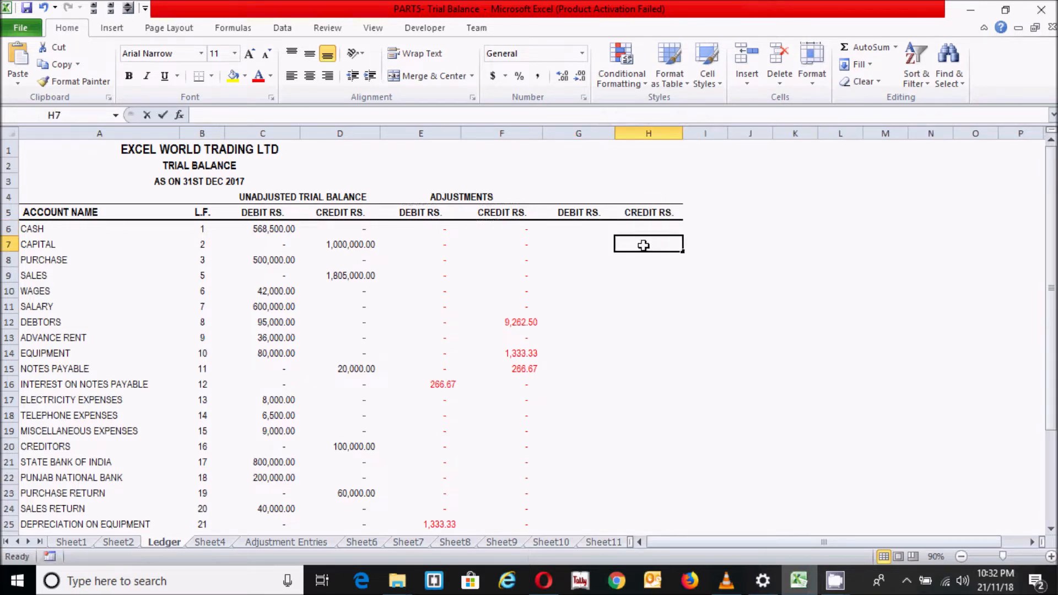
click(581, 233)
Merge and center G4:H4 and enter the heading ADJUSTED TRIAL BALANCE in bold
click(576, 196)
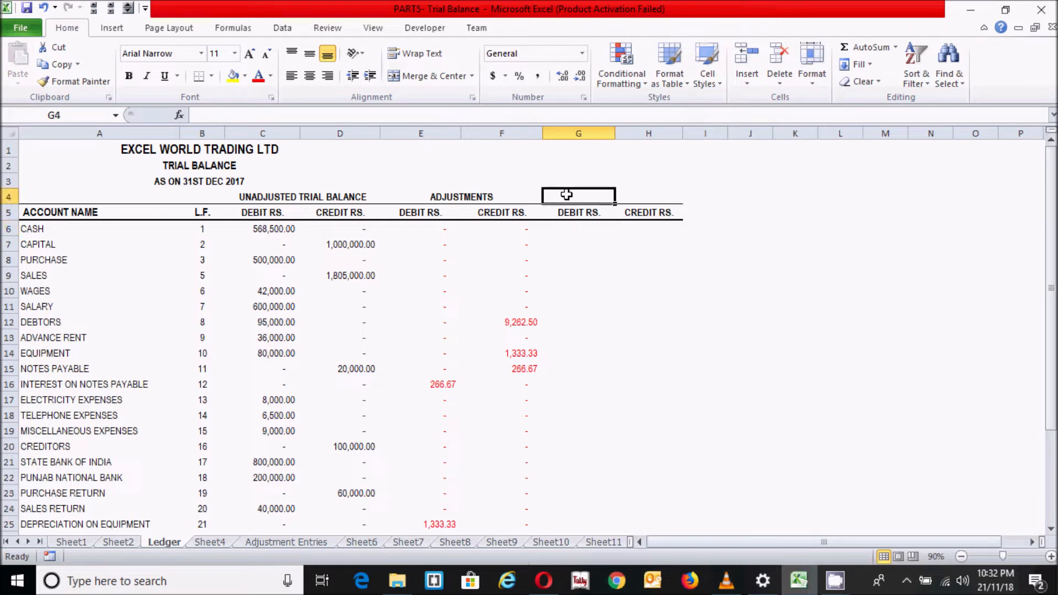
drag(582, 196, 647, 195)
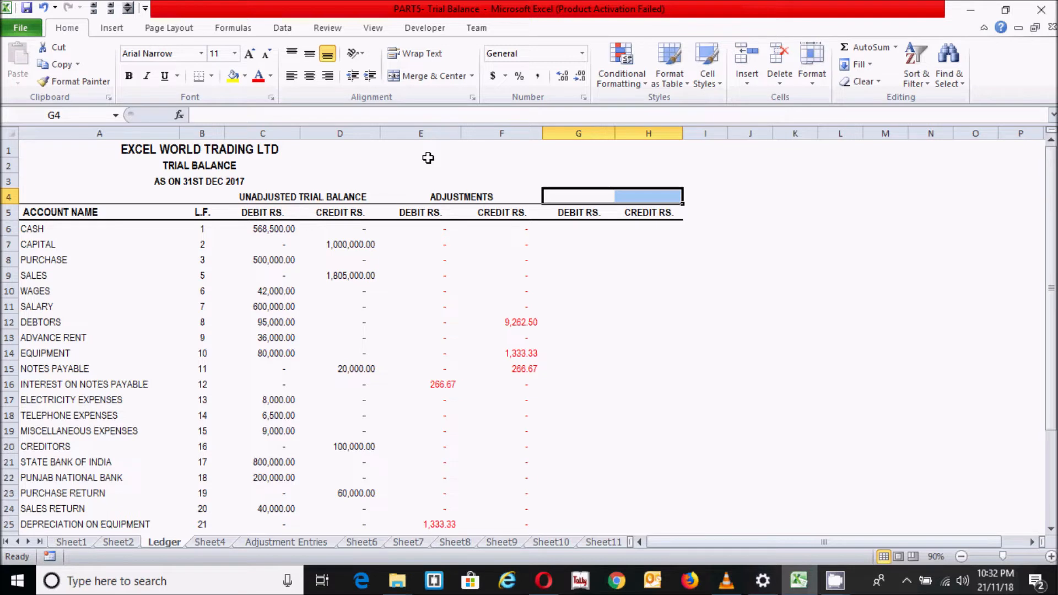
click(439, 78)
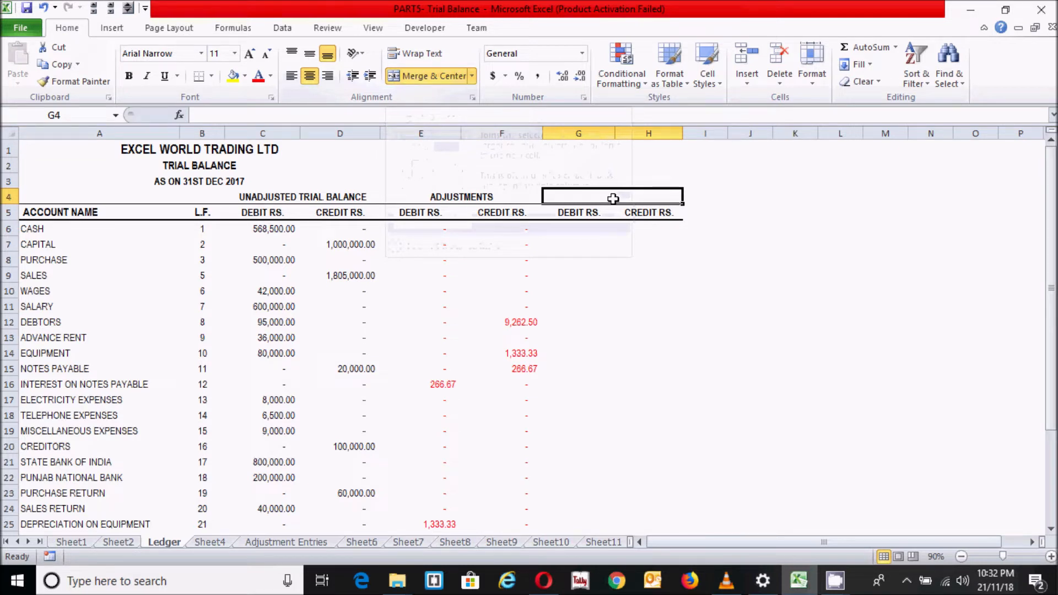
text(ADJUSTED TRIAL B)
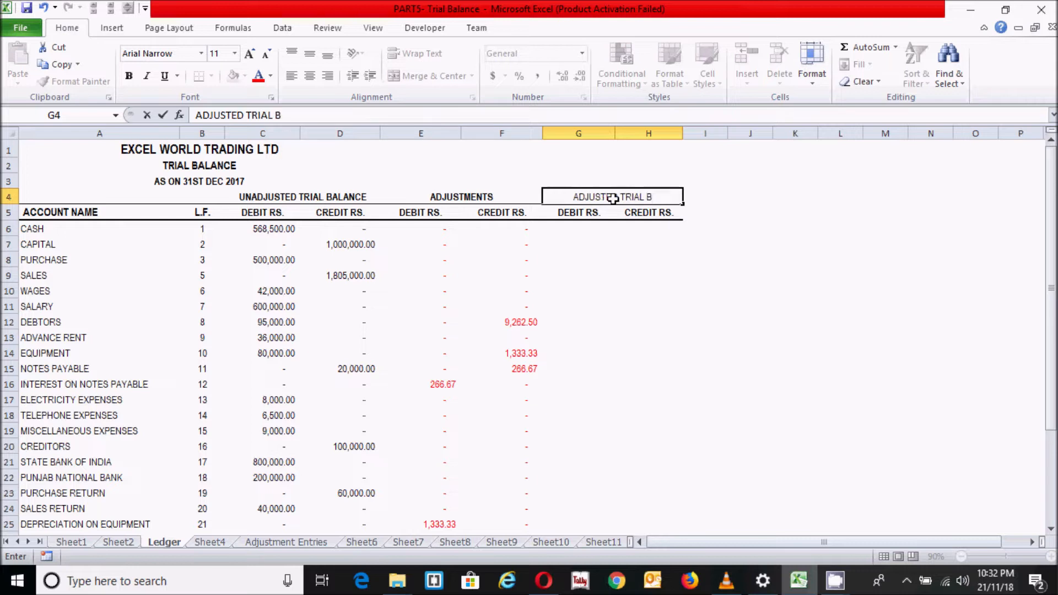
text(ALANCE)
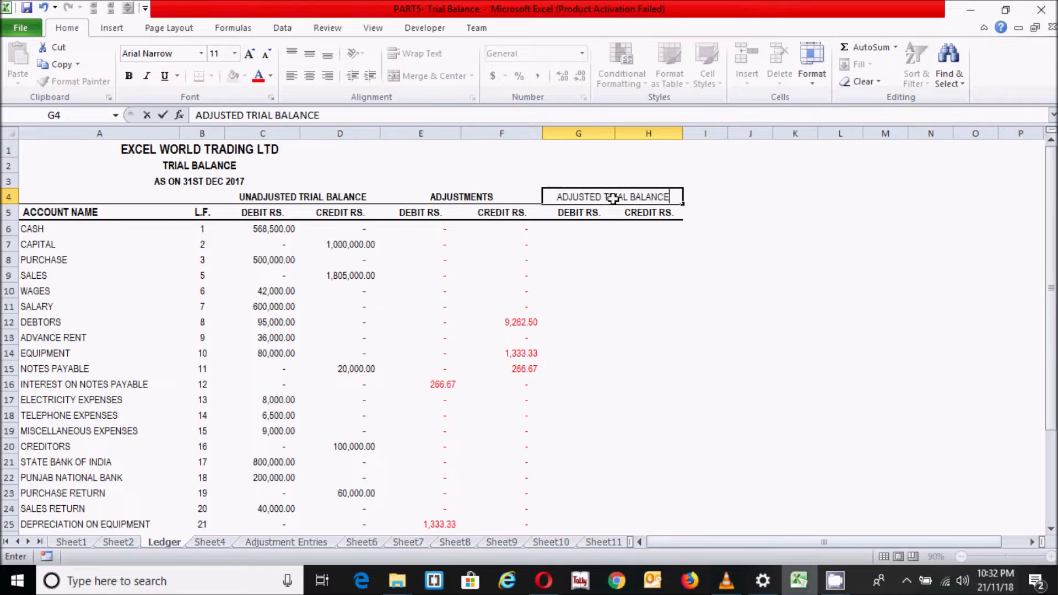
key(Return)
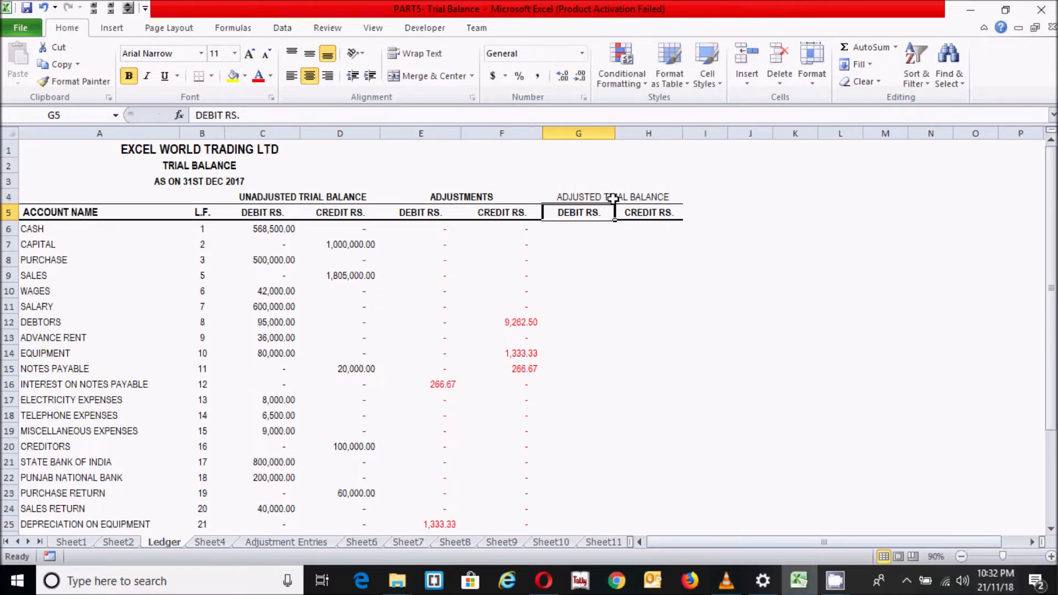
click(639, 192)
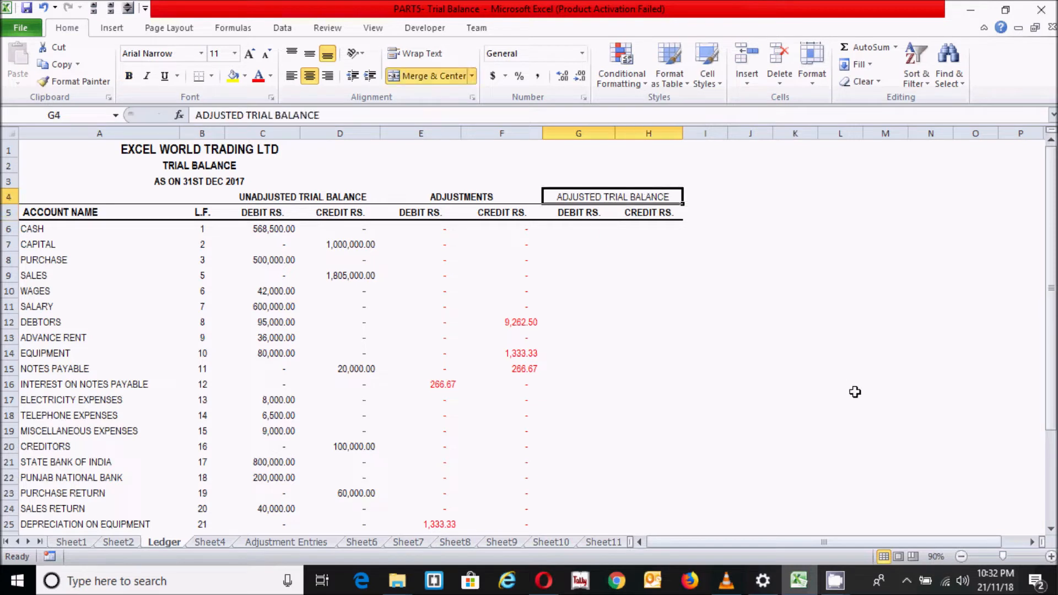
key(ctrl+b)
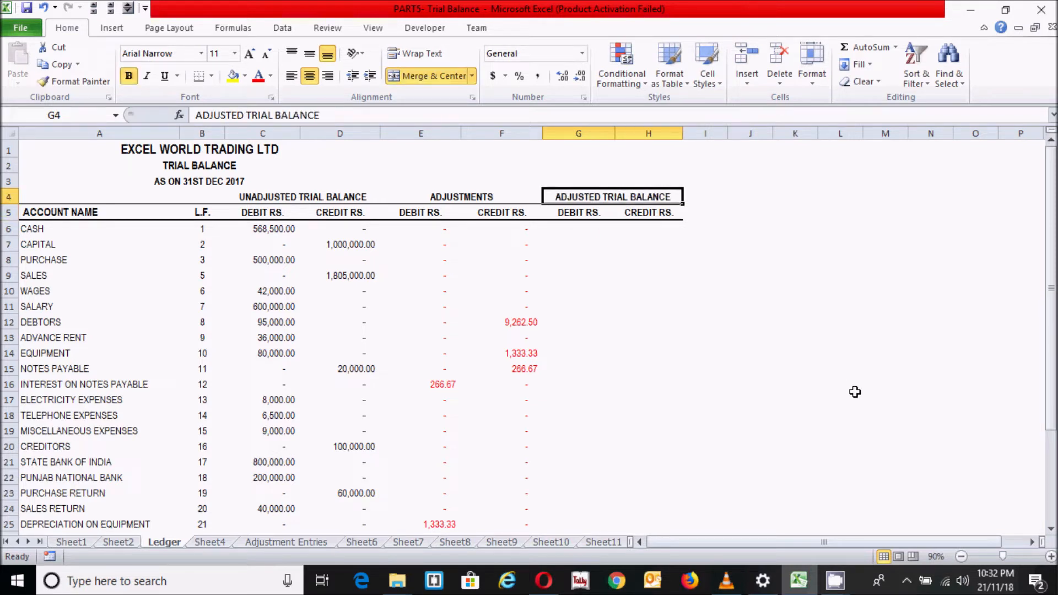
Start an IF formula in G6 with the logical test (C6-D6+E6-F6)>0
click(577, 230)
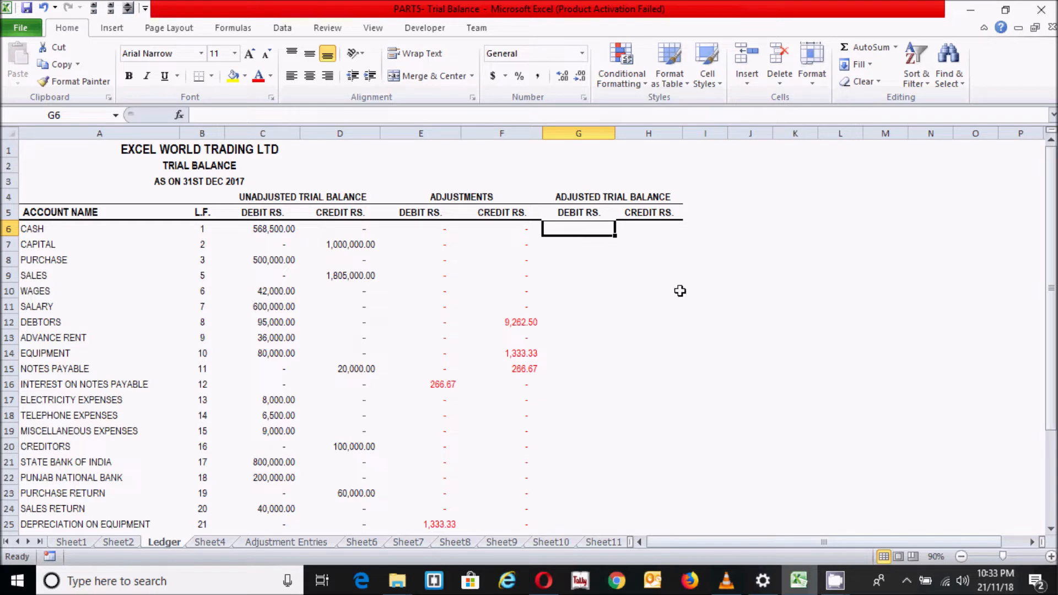
text(=)
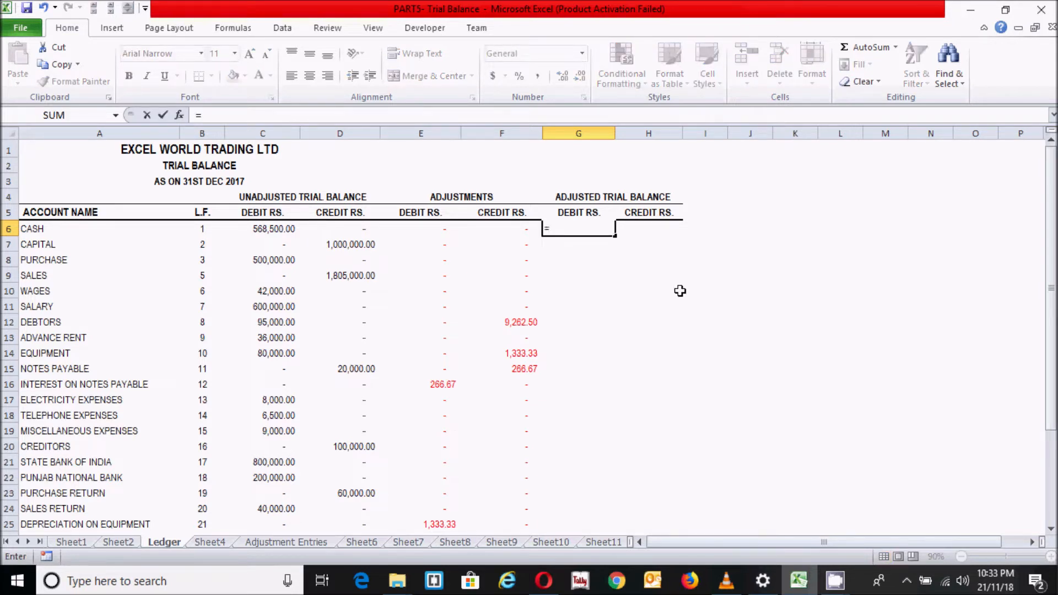
text(if)
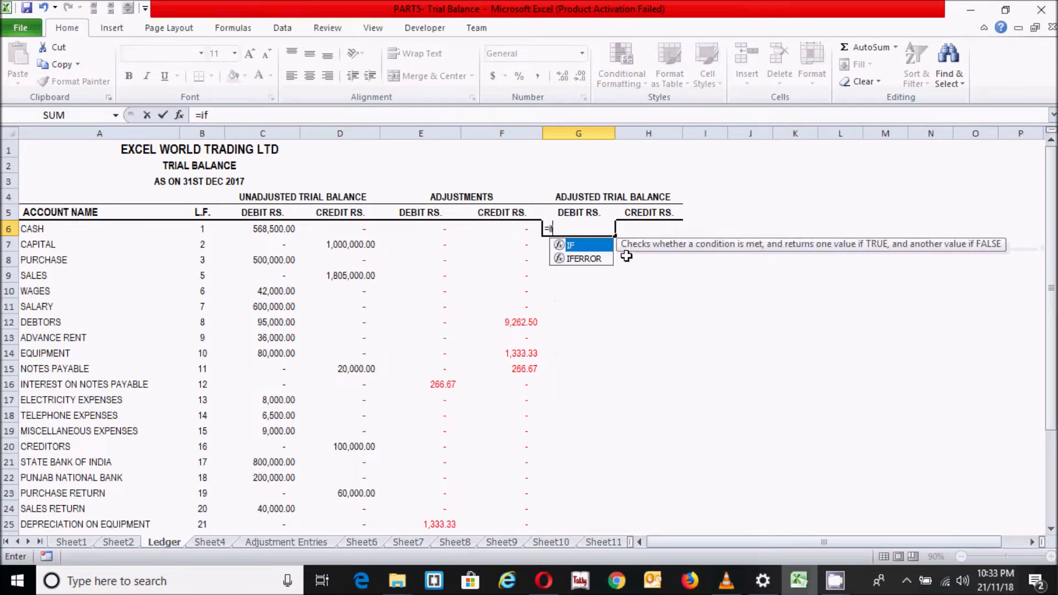
double_click(583, 247)
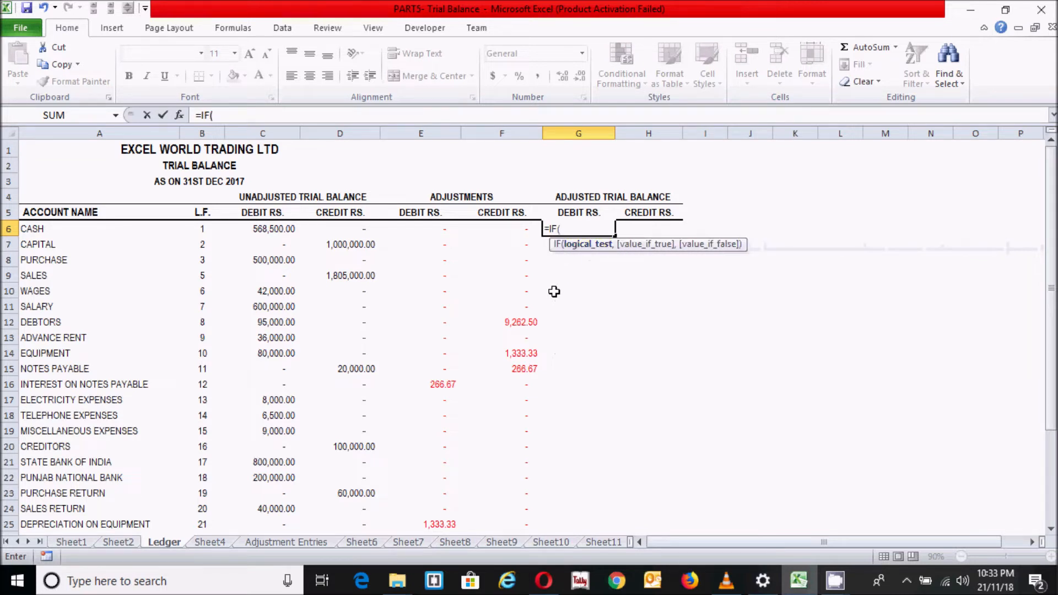
text(()
click(276, 231)
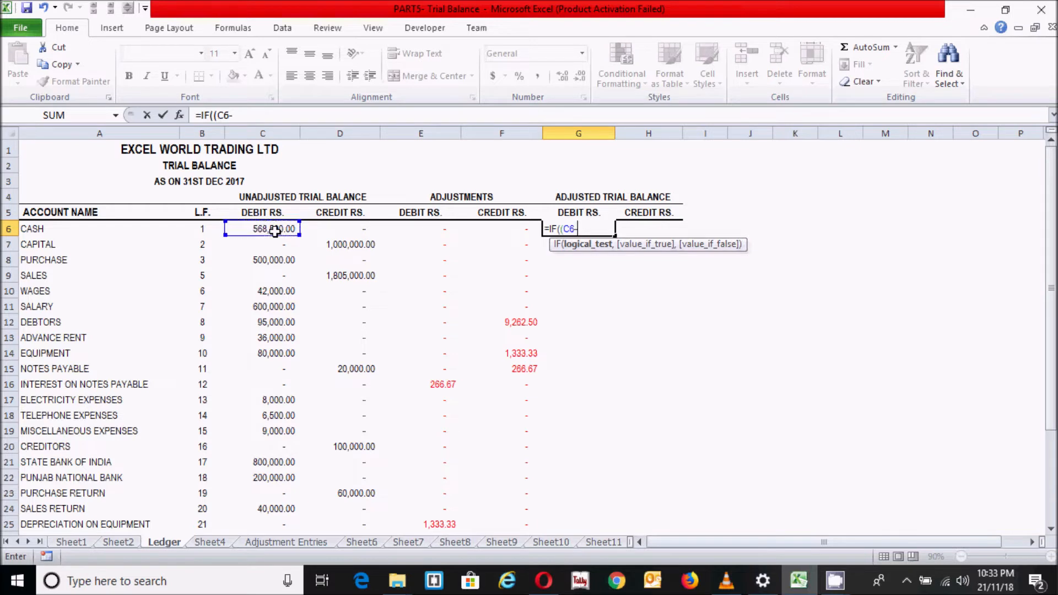
text(-)
click(337, 229)
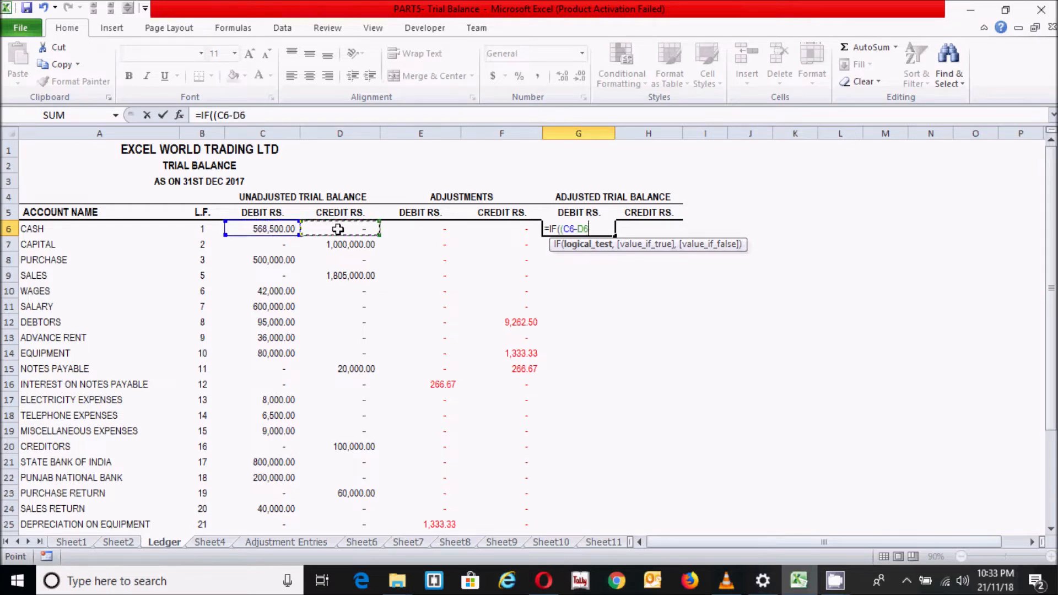
text(+)
click(413, 226)
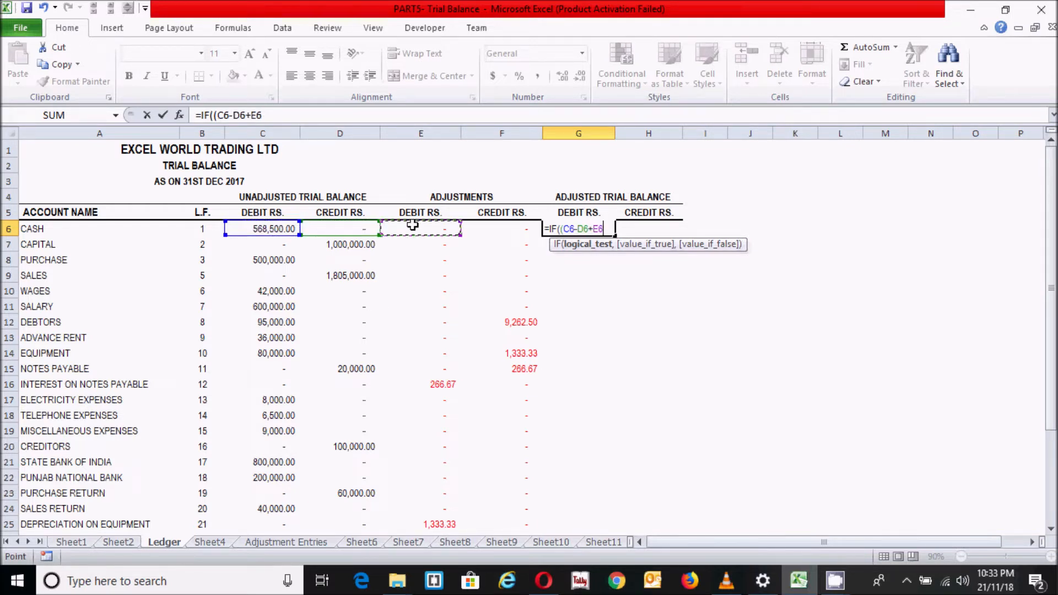
text(-)
click(496, 229)
text())
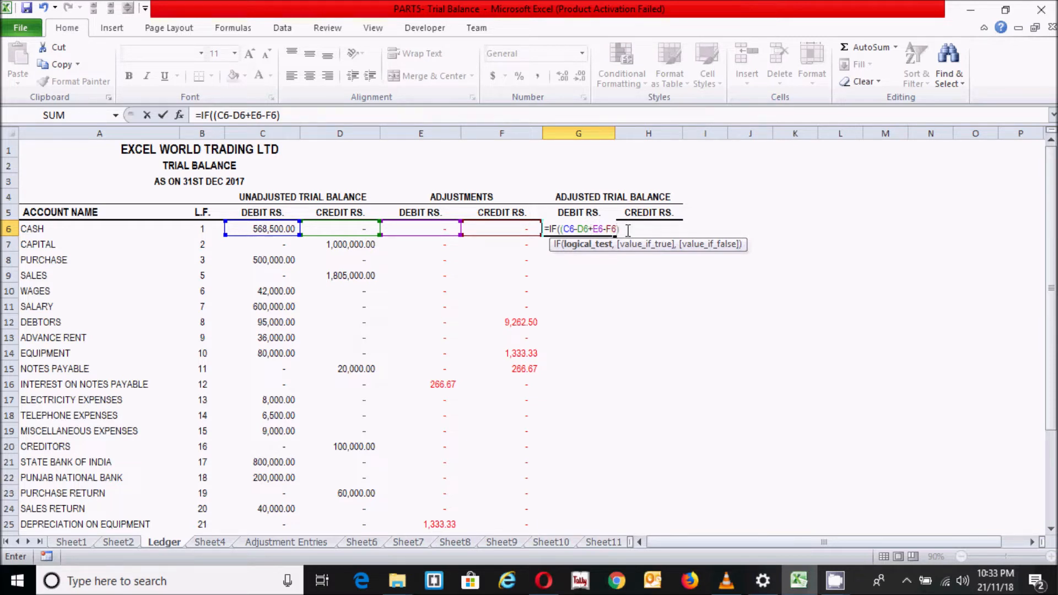
text(>0,()
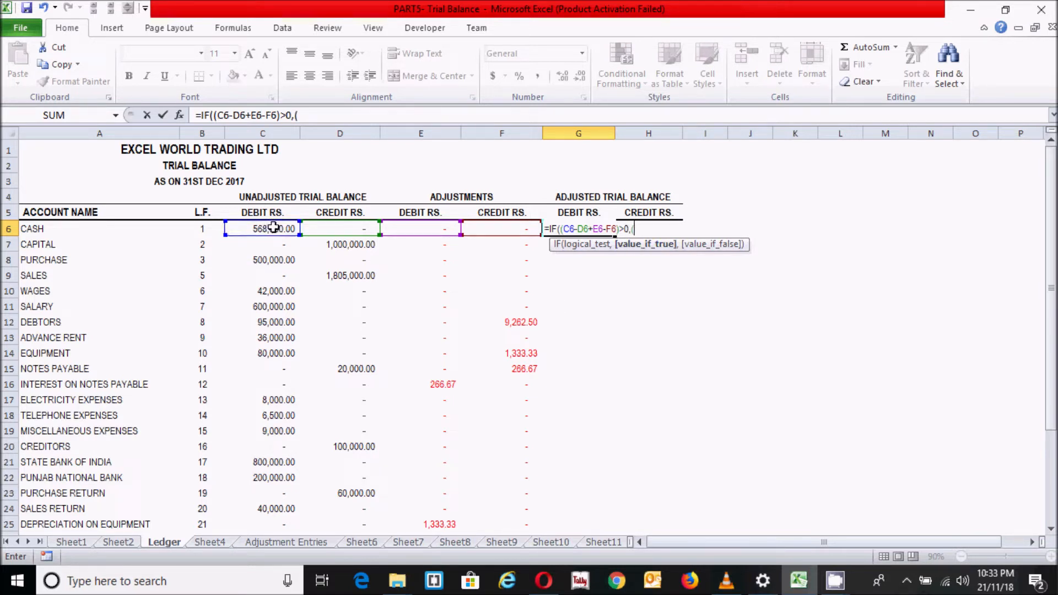
Complete the G6 formula so it returns (C6-D6+E6-F6) when true and 0 when false
click(273, 227)
text(-)
click(341, 230)
text(+)
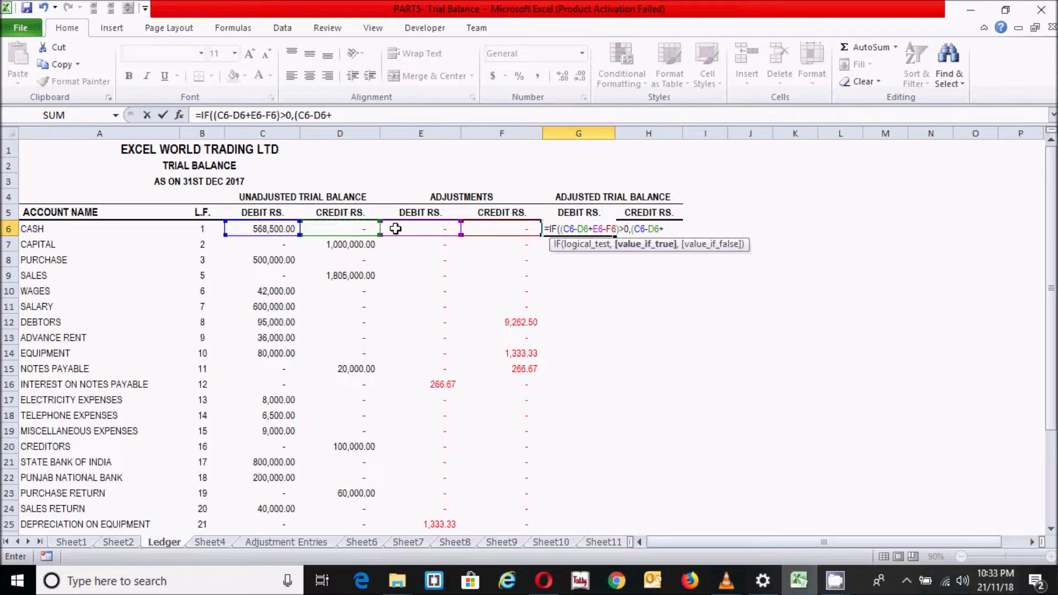
click(421, 227)
text(-)
click(495, 230)
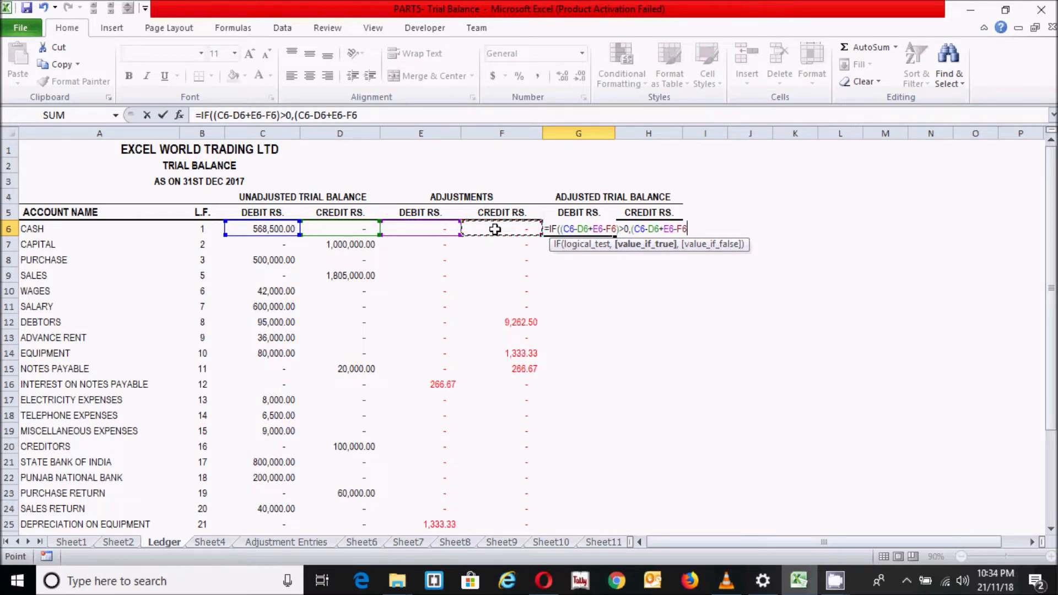
text())
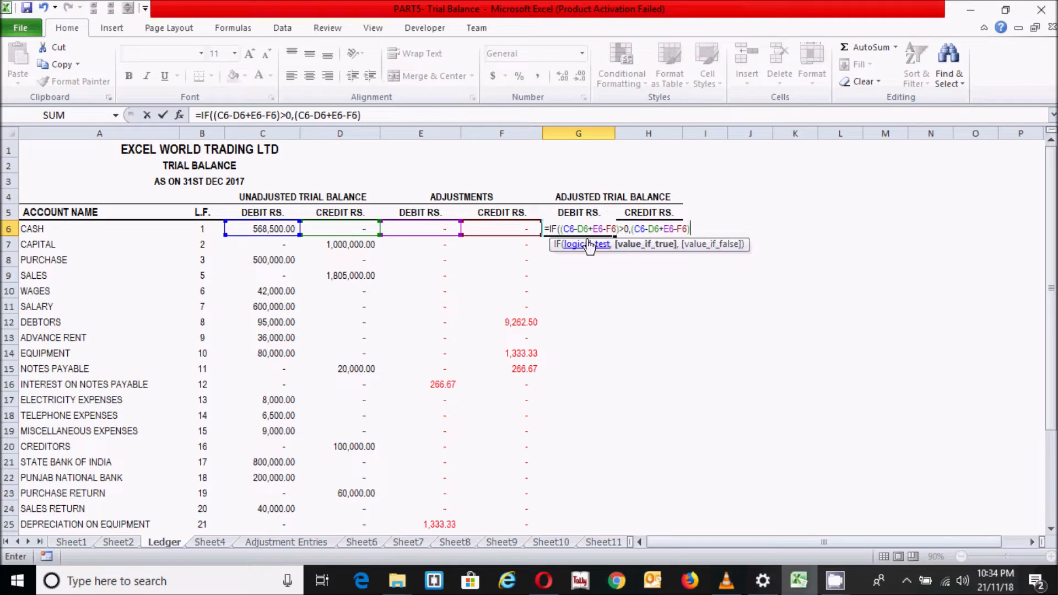
text(,)
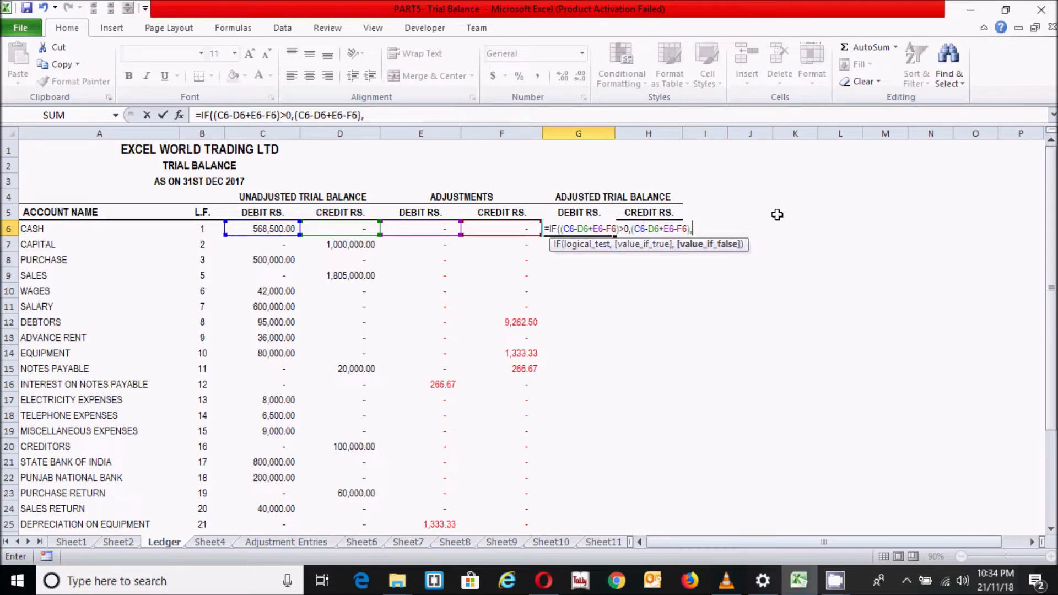
text(0))
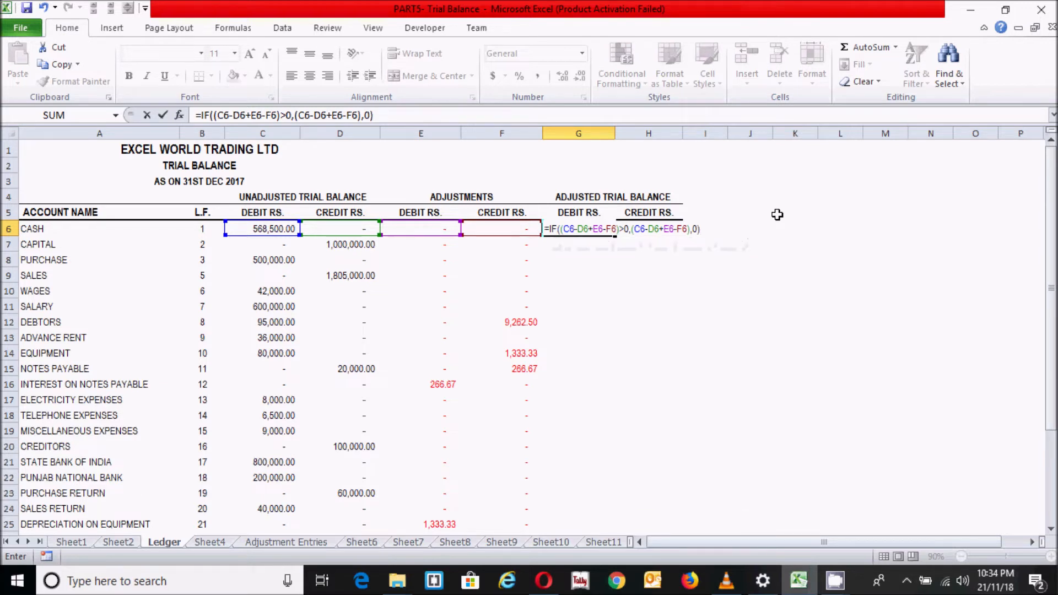
key(Return)
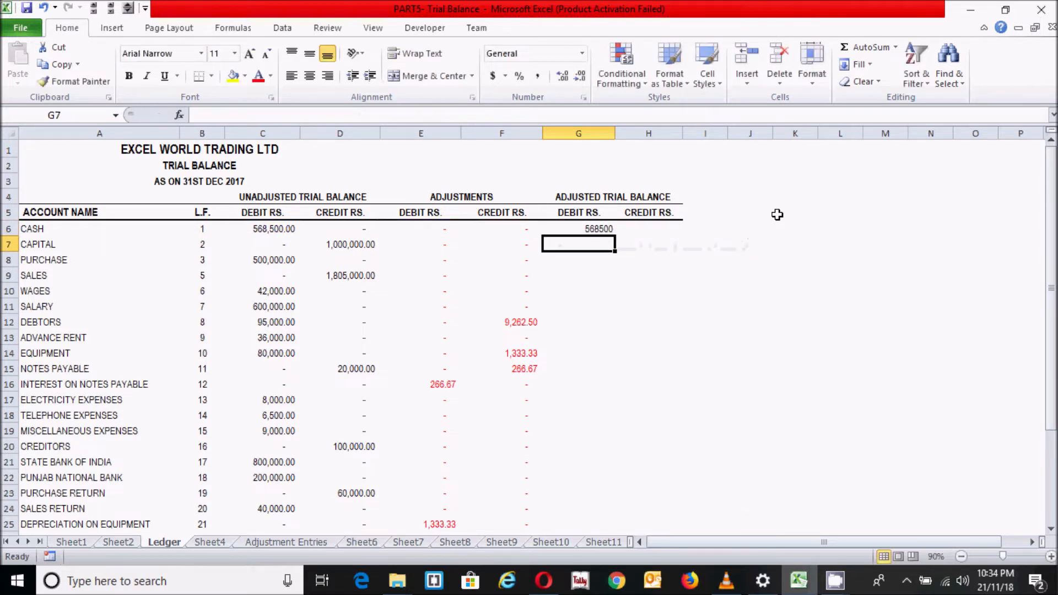
Start an IF formula in H6 with the logical test (C6-D6+E6-F6)<0
click(655, 229)
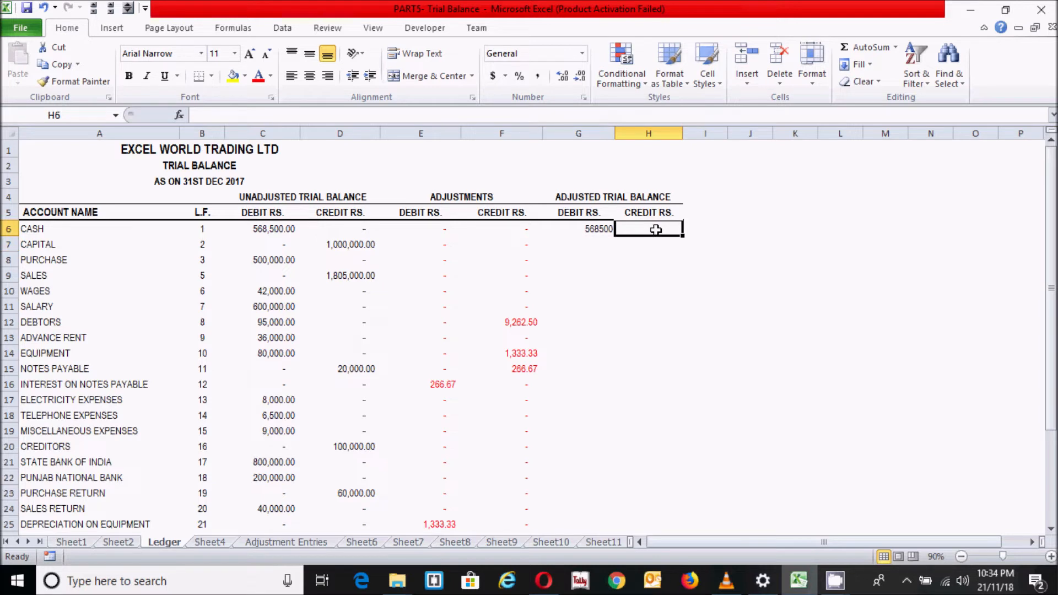
text(=if)
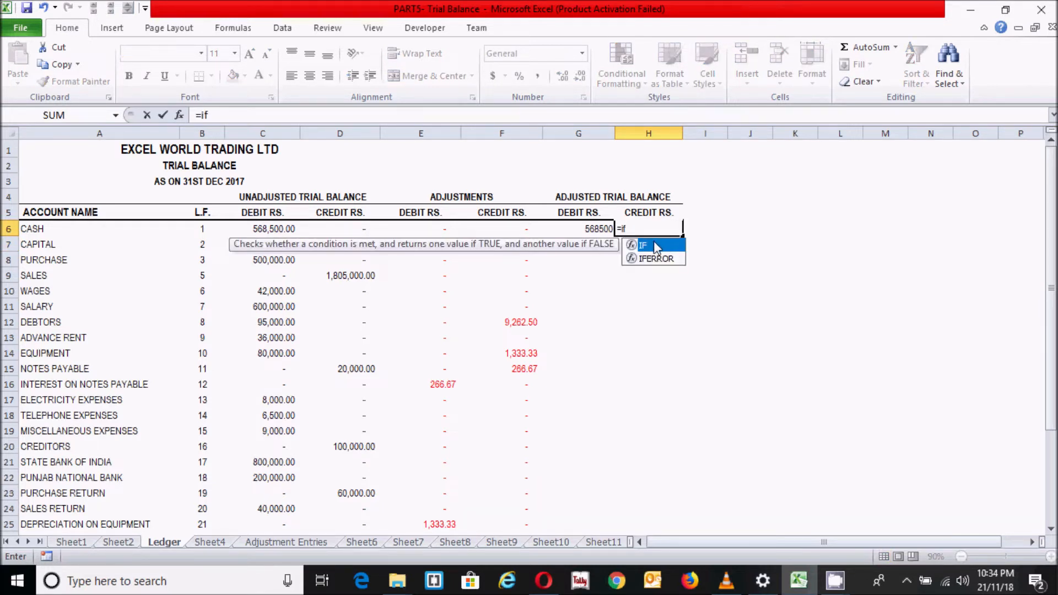
double_click(655, 245)
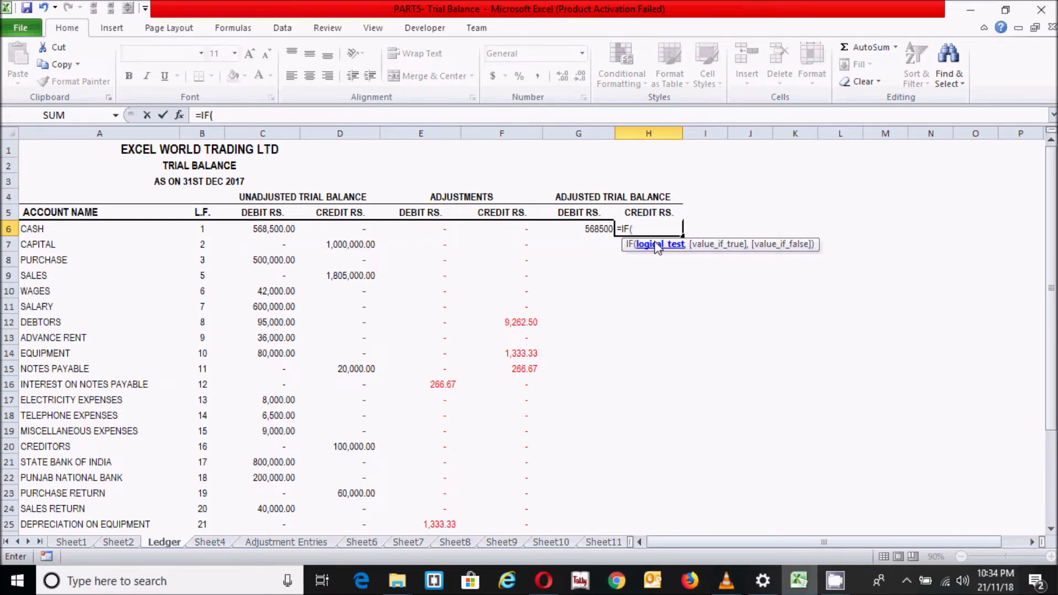
text(()
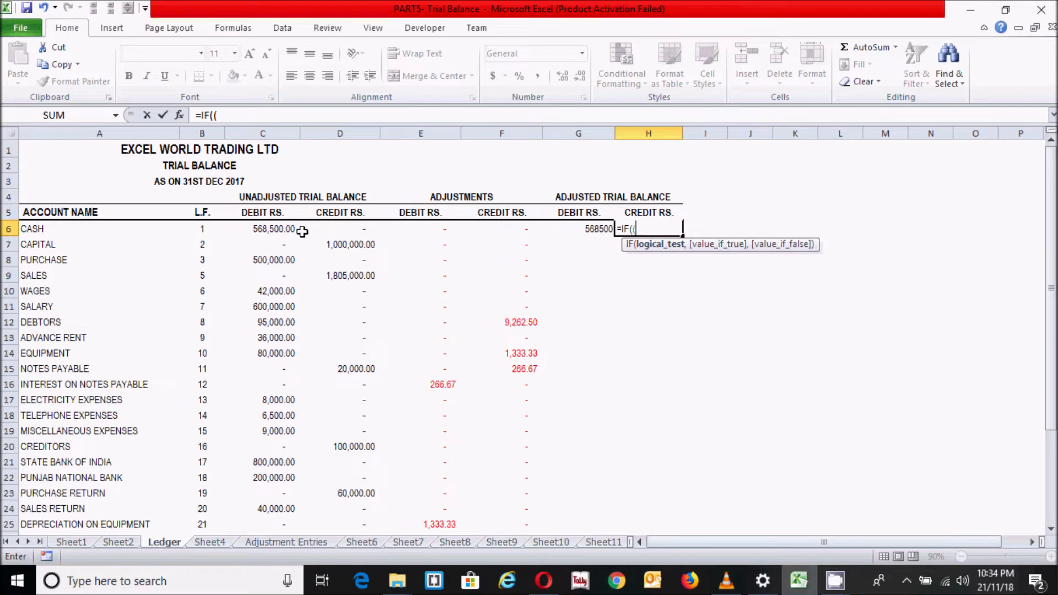
click(278, 229)
text(-)
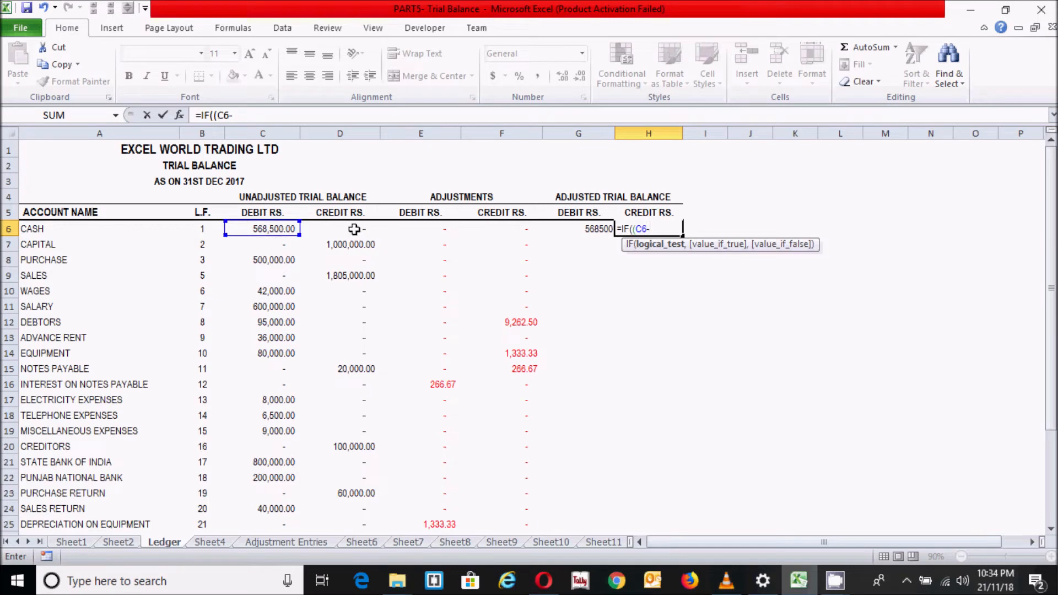
click(358, 229)
text(+)
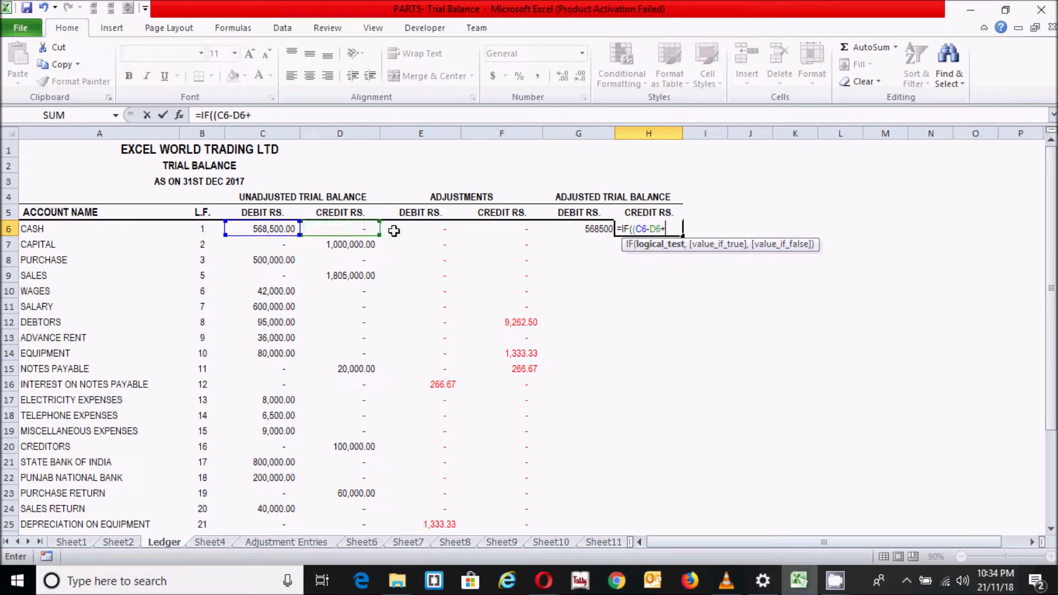
click(424, 230)
text(-)
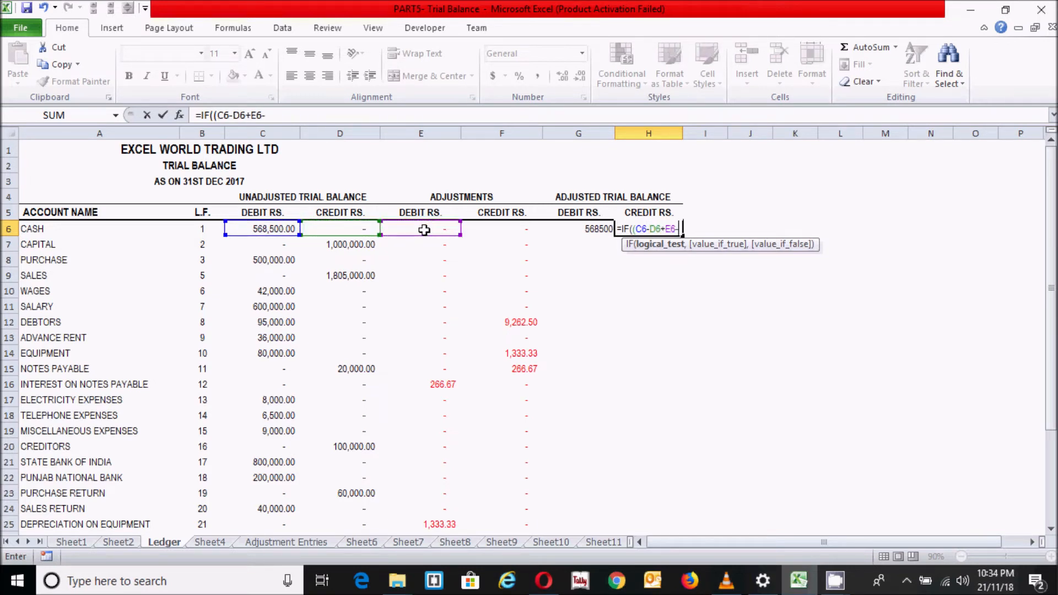
click(501, 231)
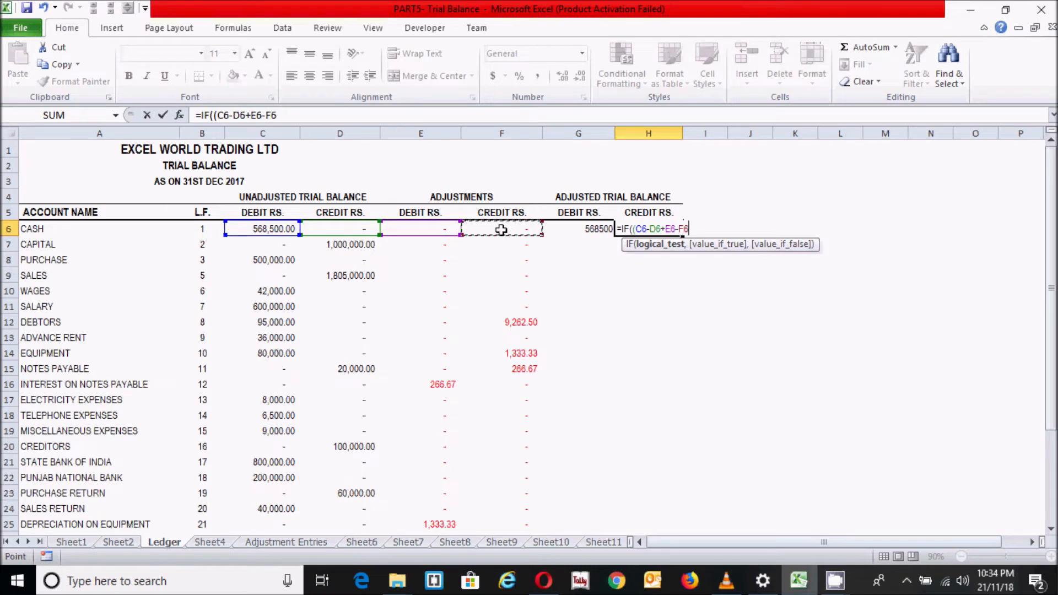
text())
text(<0,)
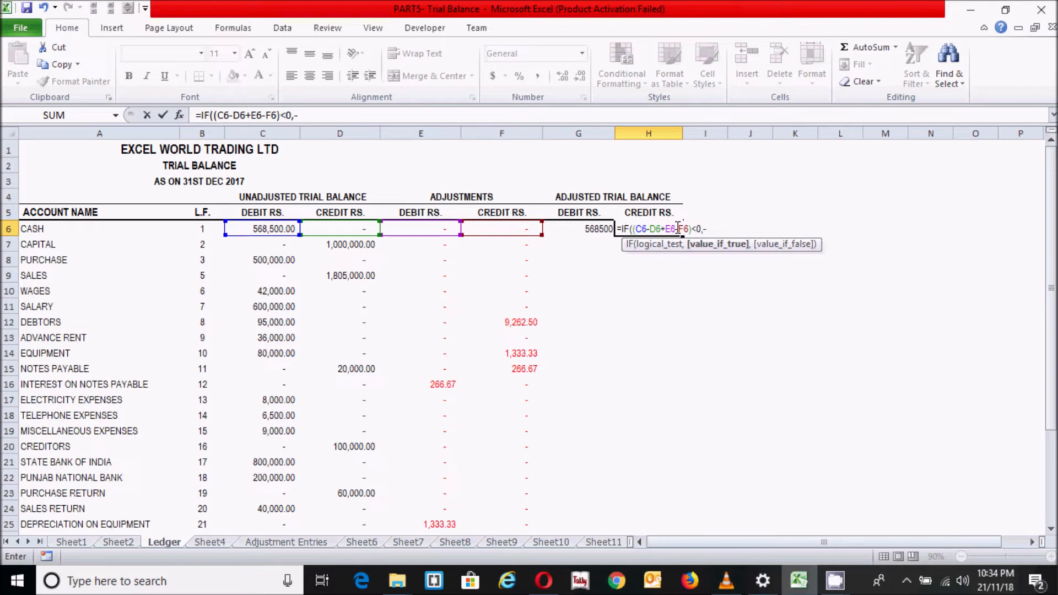
text(-()
Complete the H6 formula so it returns -(C6-D6+E6-F6) when true and 0 when false
click(269, 228)
text(-)
click(344, 231)
text(+)
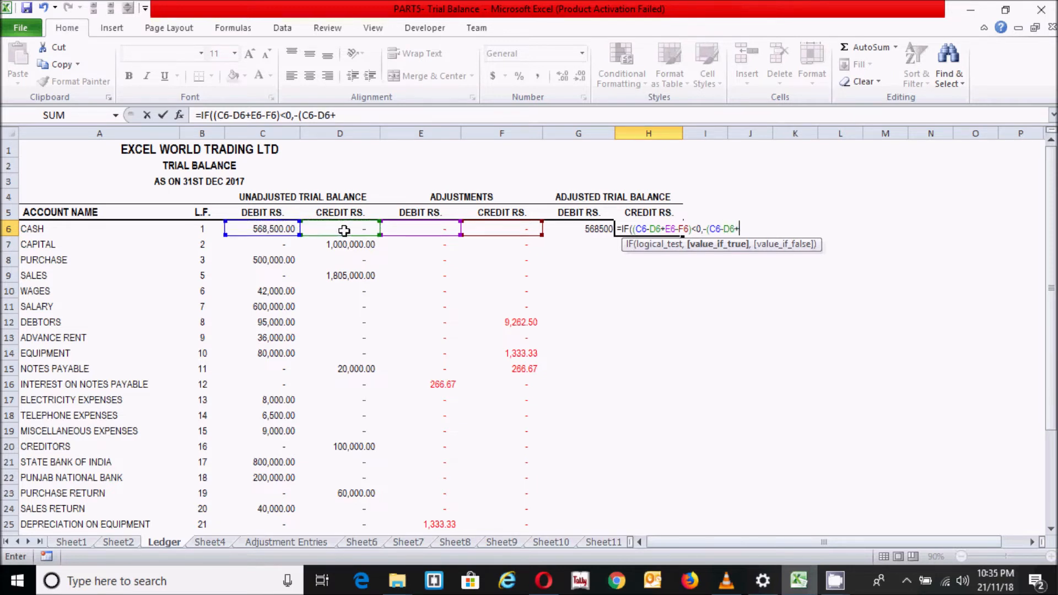
click(419, 230)
text(-)
click(510, 229)
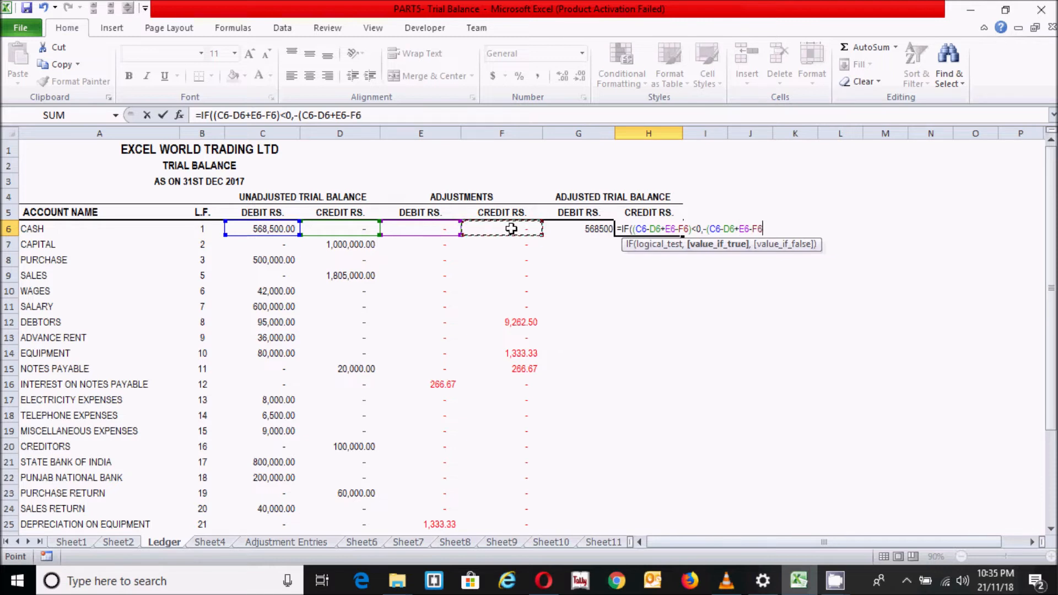
text())
text(,0)
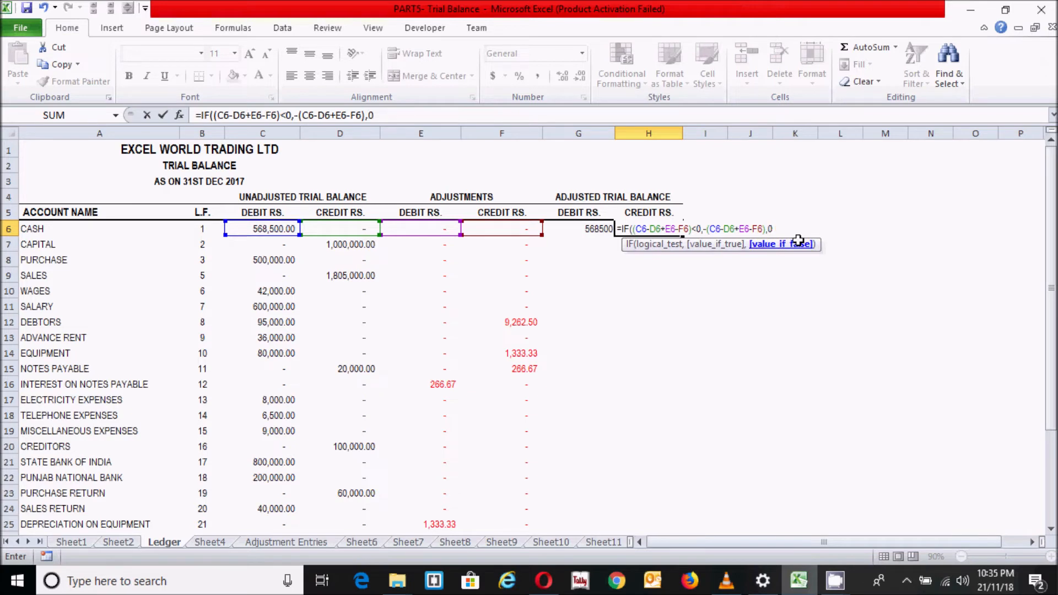
text())
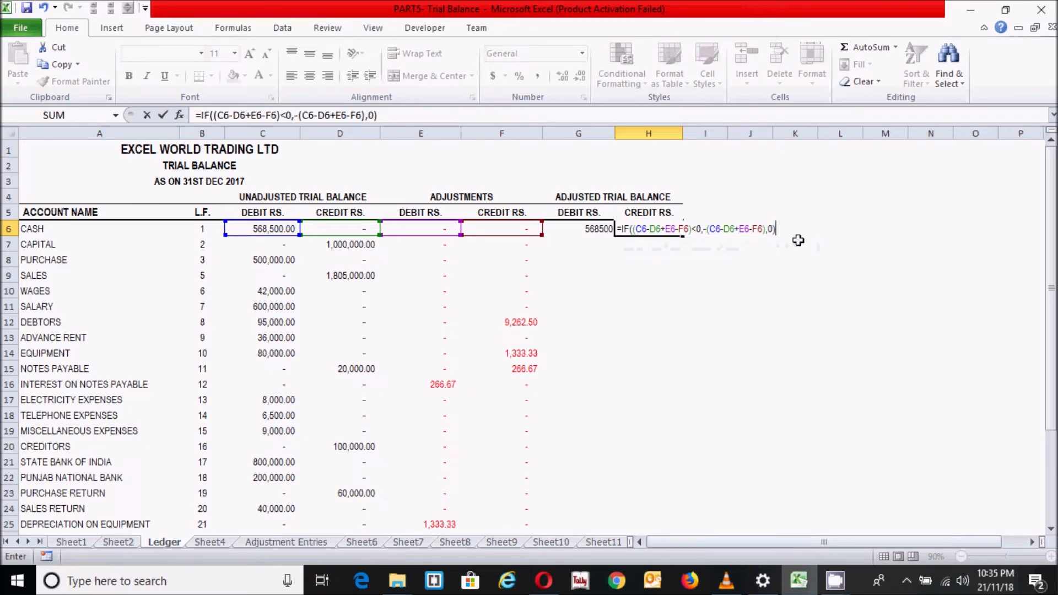
key(Return)
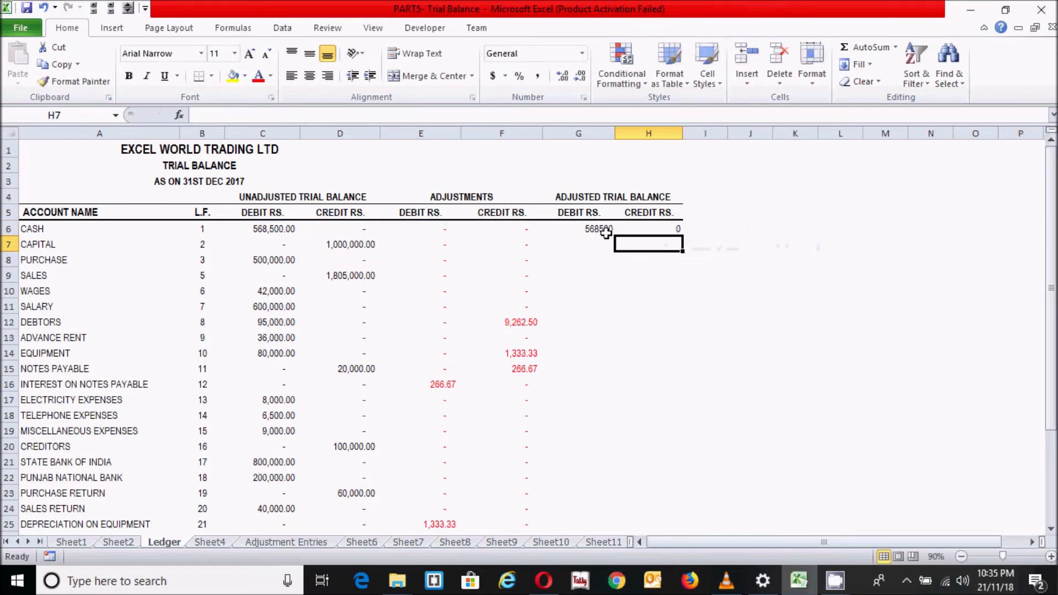
Fill the G6 and H6 formulas down to row 31 and apply Comma Style to G6:H31
click(592, 229)
drag(578, 228, 646, 499)
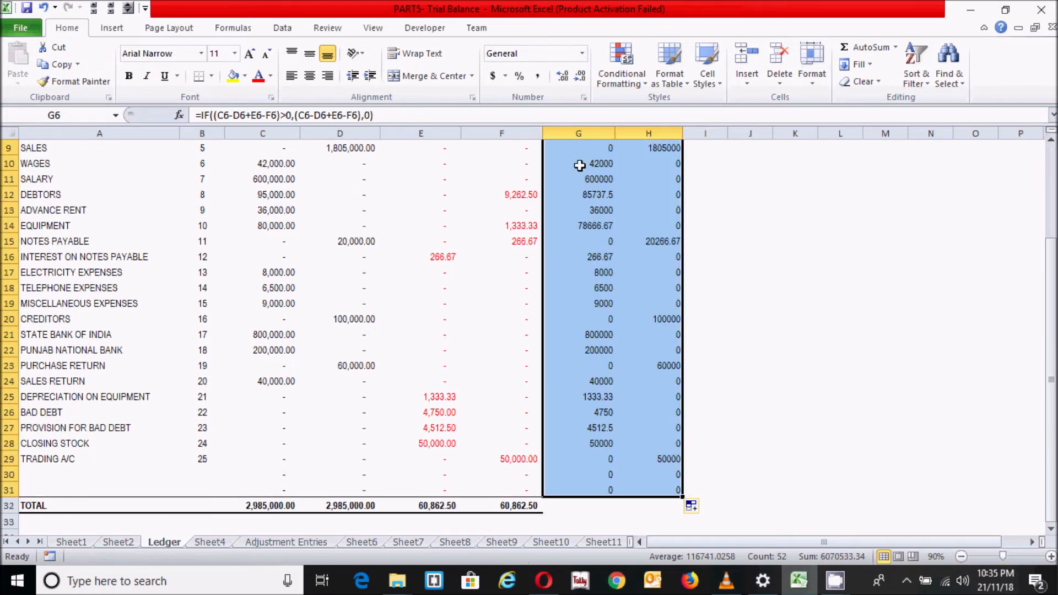
click(538, 78)
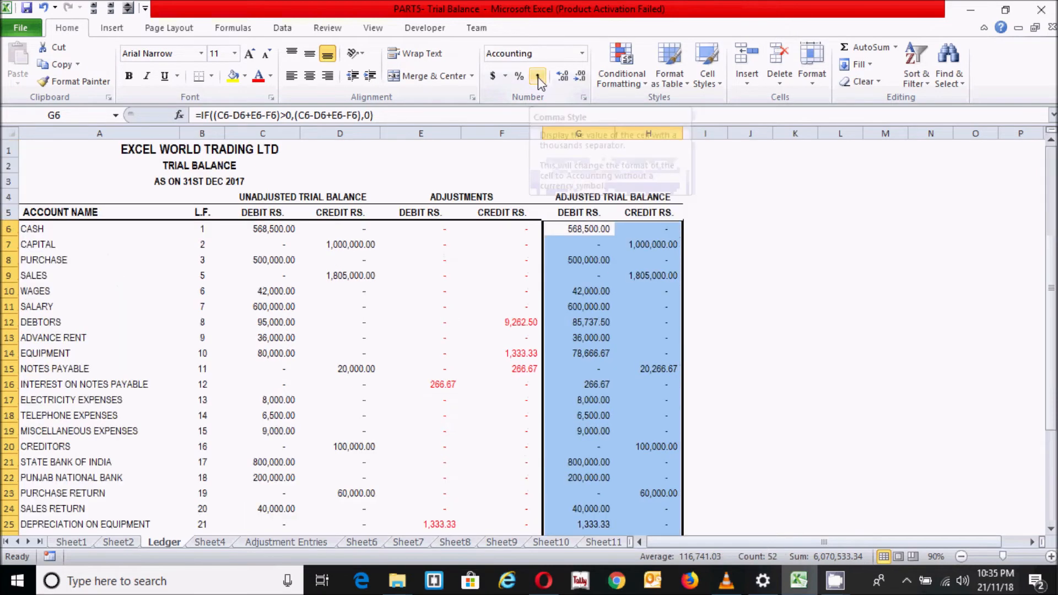
Sum the adjusted debit and credit columns in G32:H32 with AutoSum and make the totals bold
drag(1052, 248, 1050, 242)
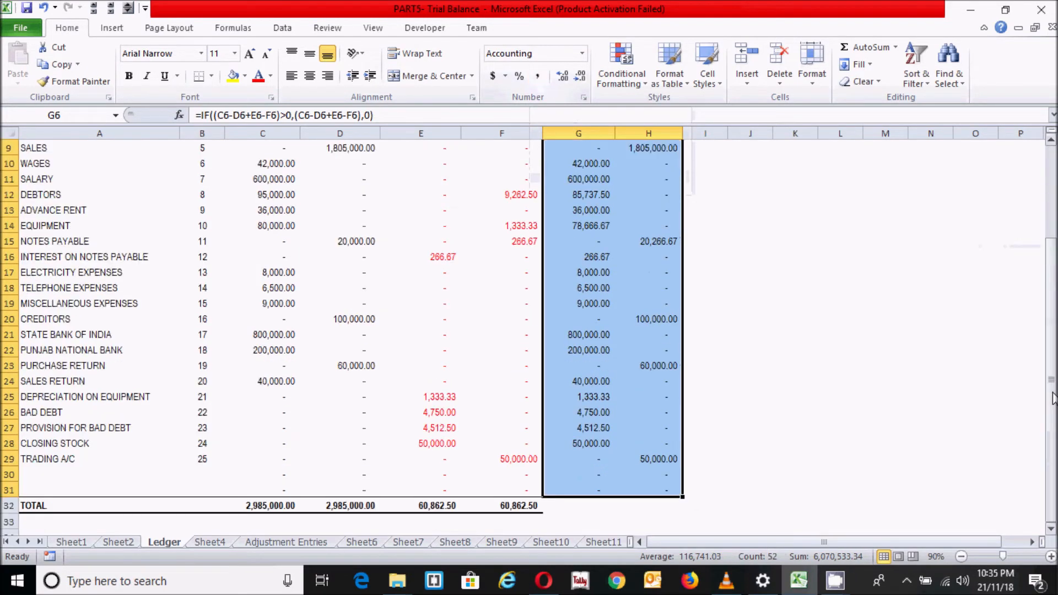
click(578, 505)
drag(583, 505, 661, 504)
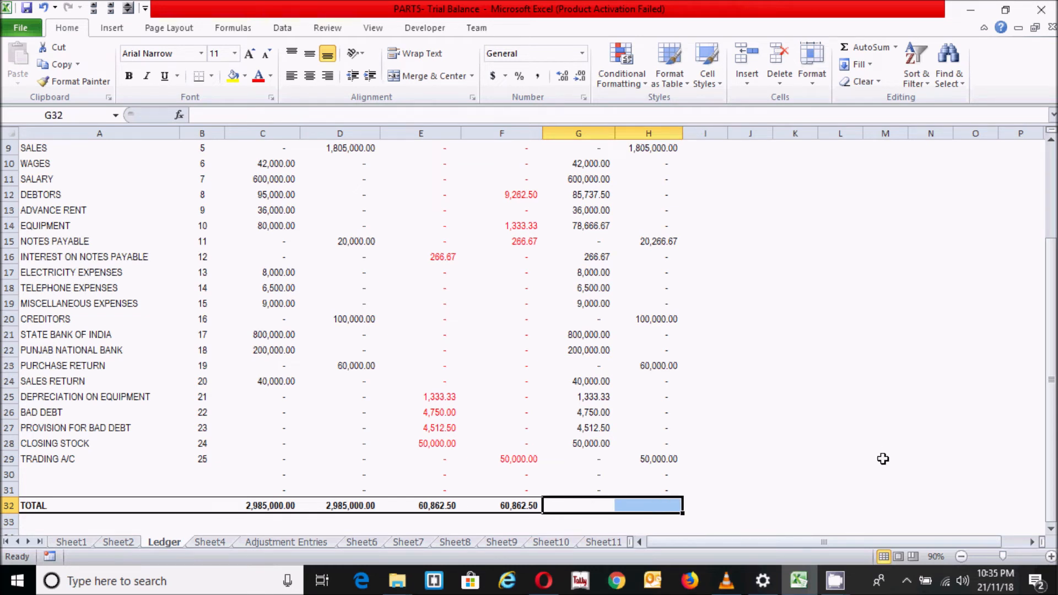
key(alt)
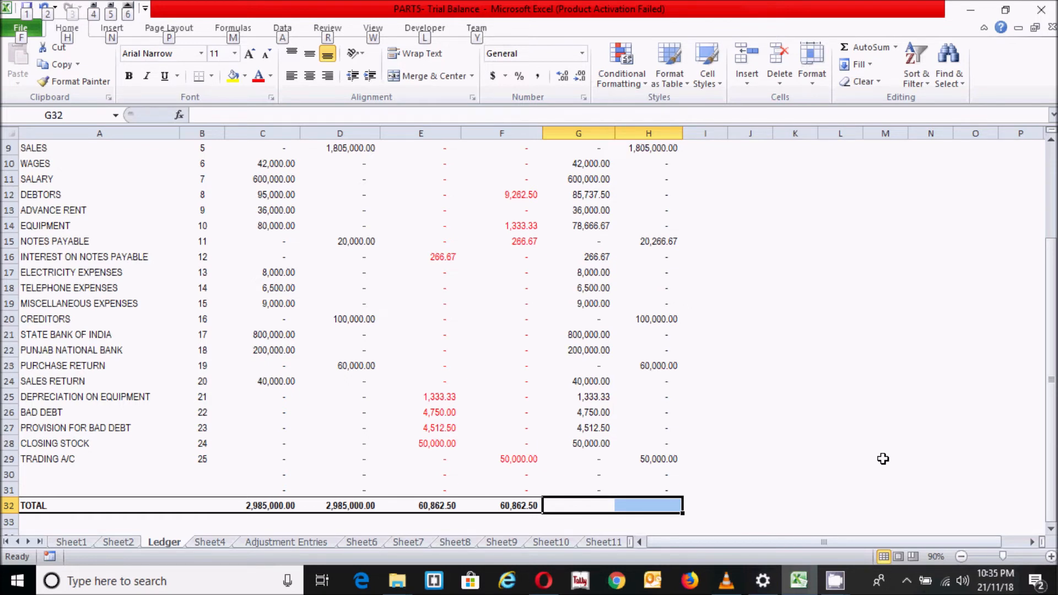
key(alt+equal)
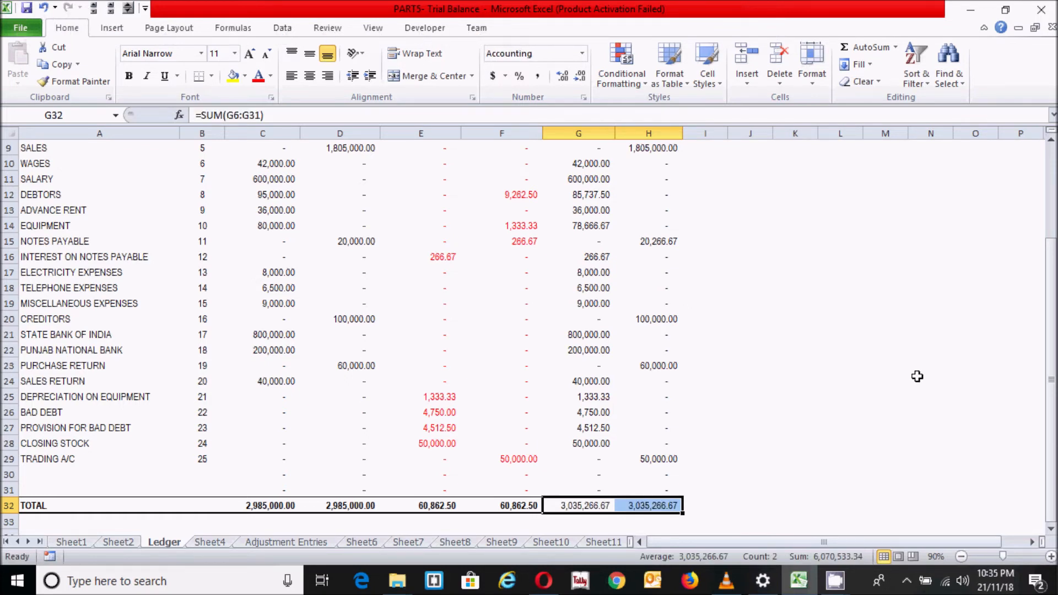
key(ctrl+b)
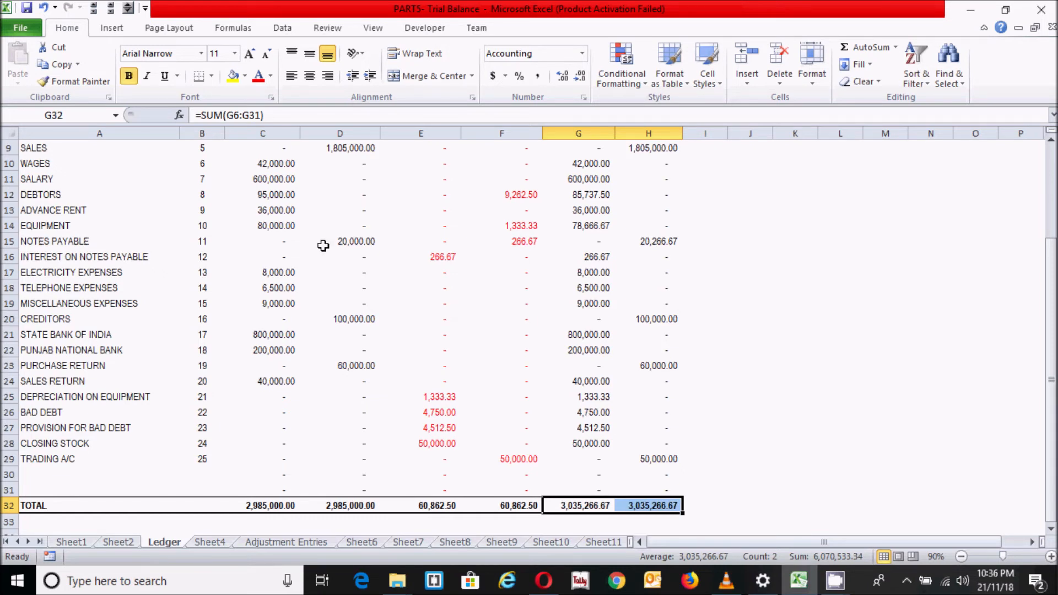
Apply a top and thick bottom border to the adjusted totals in G32:H32
click(212, 77)
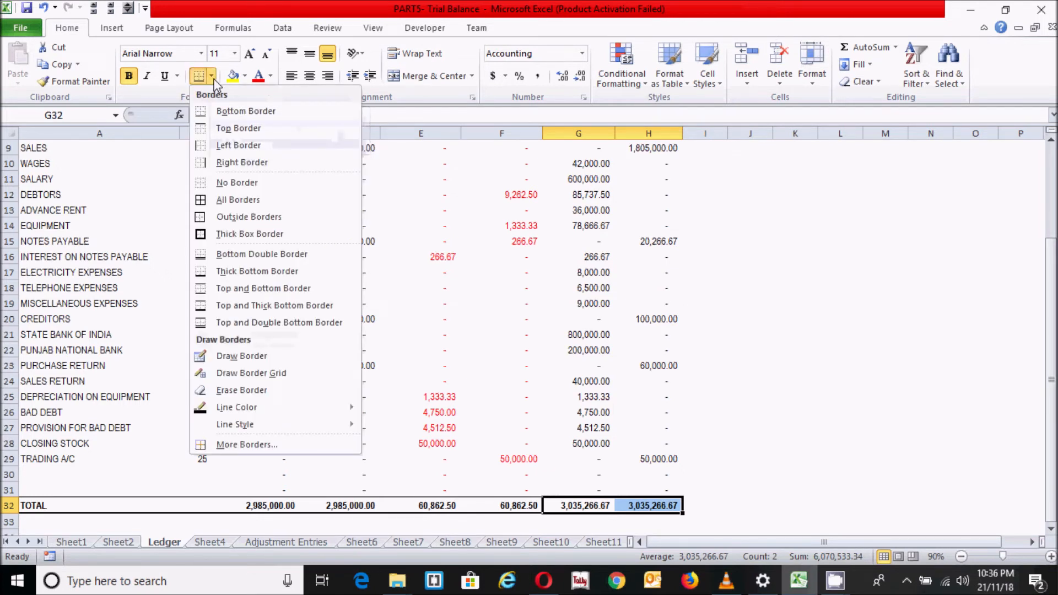
click(233, 307)
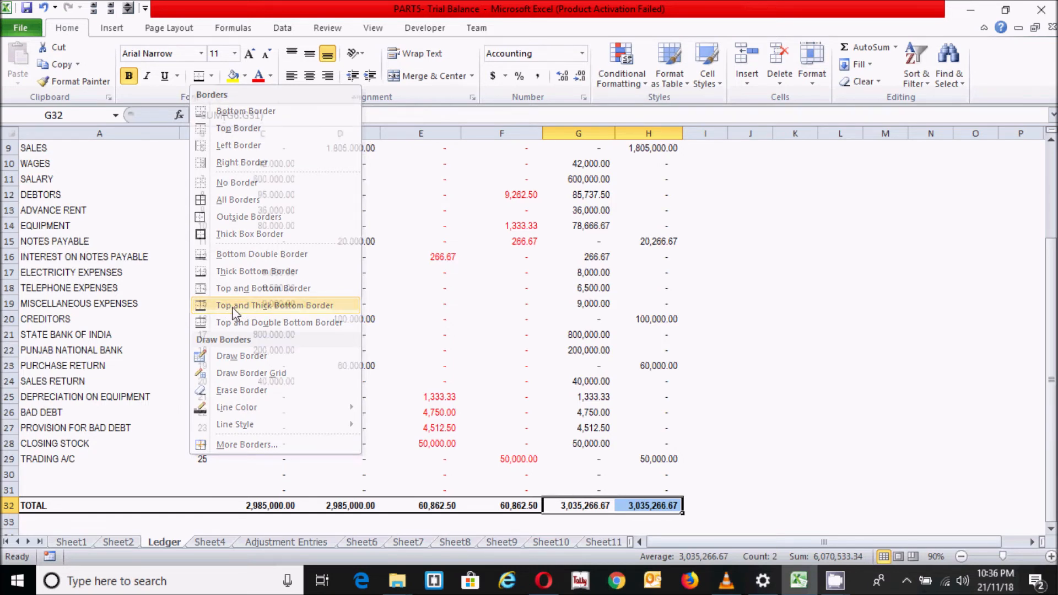
click(807, 458)
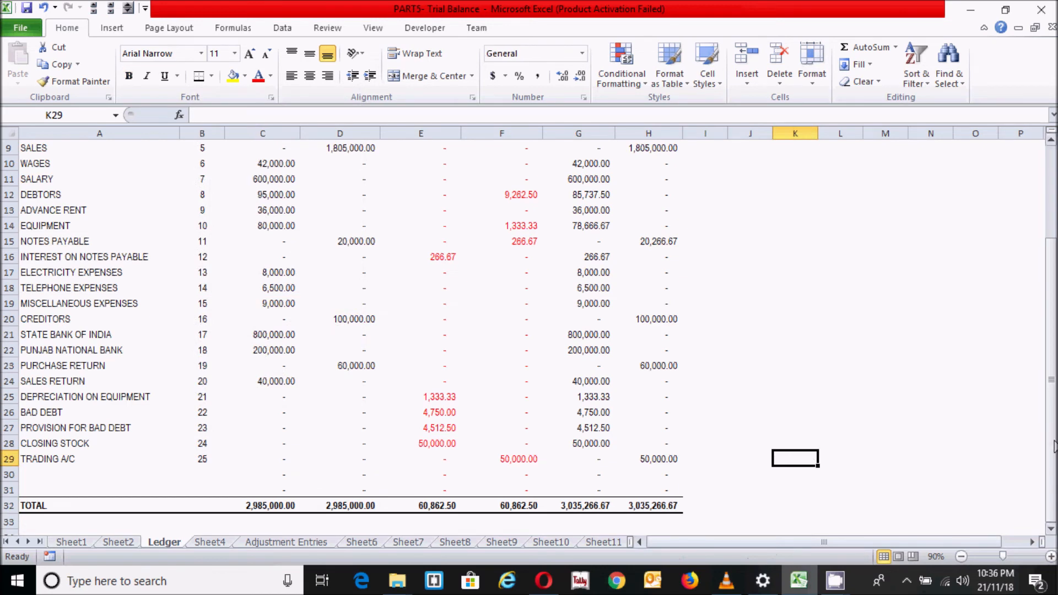
Compare the adjusted debit and credit totals, and review how the unadjusted balances and adjustments feed the adjusted columns
drag(1054, 446, 1036, 483)
click(587, 509)
click(654, 507)
click(795, 489)
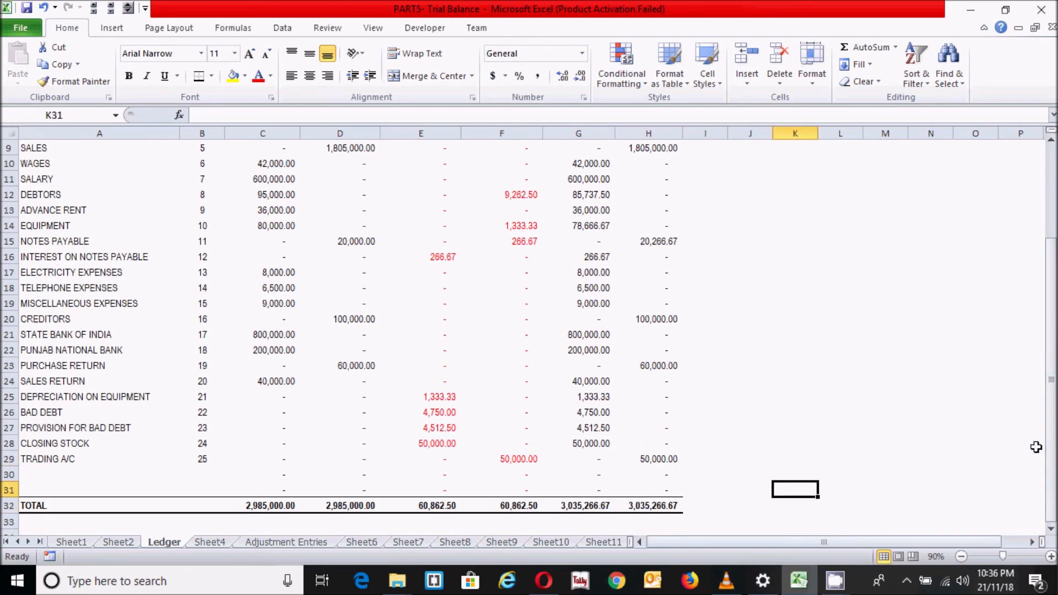
drag(1052, 457, 1052, 380)
click(1051, 342)
click(505, 308)
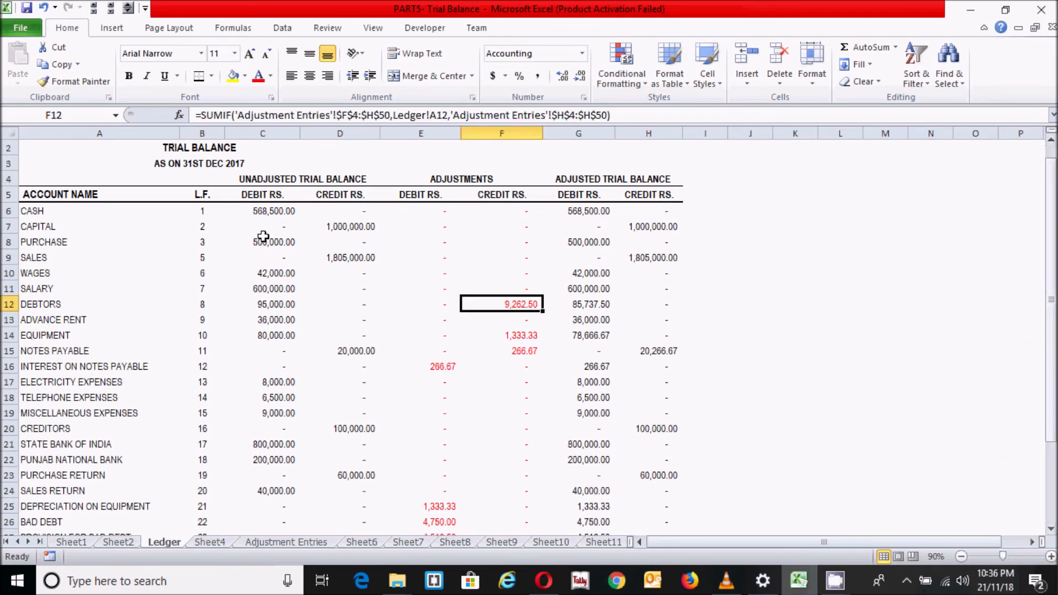
click(260, 240)
click(464, 291)
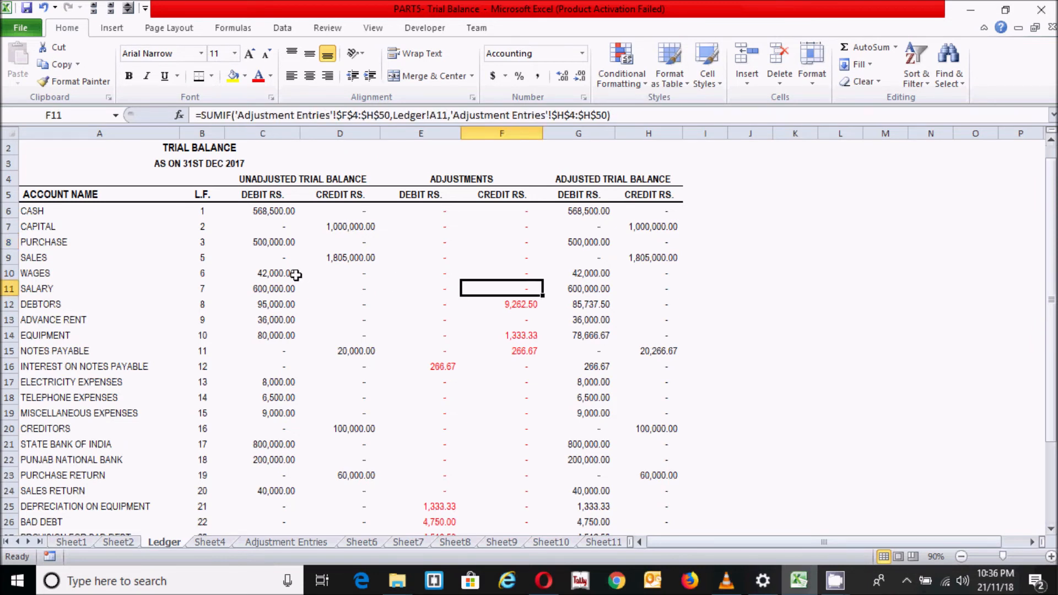
click(647, 293)
click(617, 322)
click(590, 223)
click(592, 253)
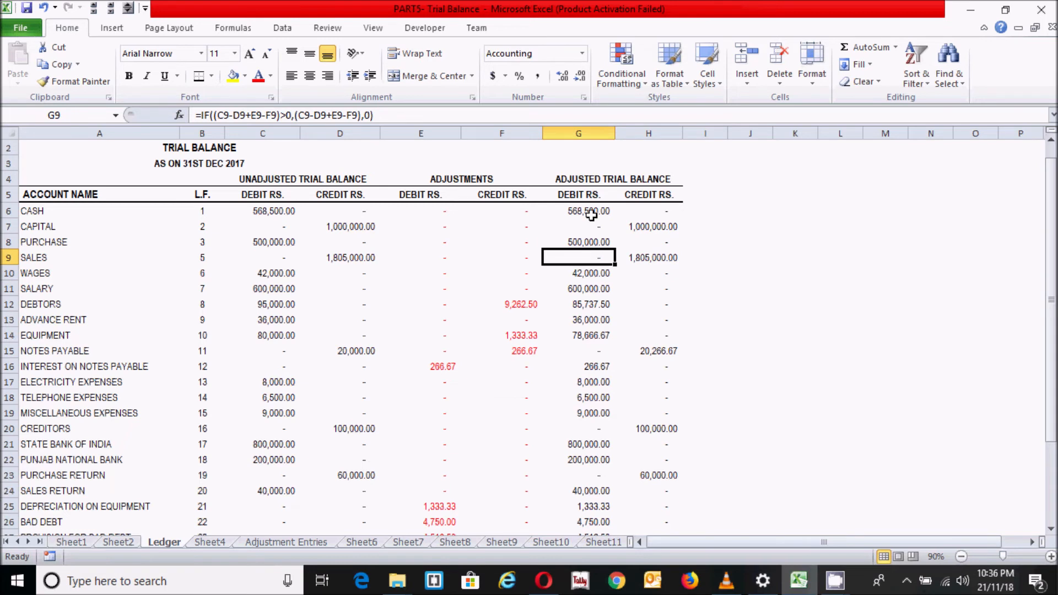
click(591, 315)
click(582, 383)
click(584, 349)
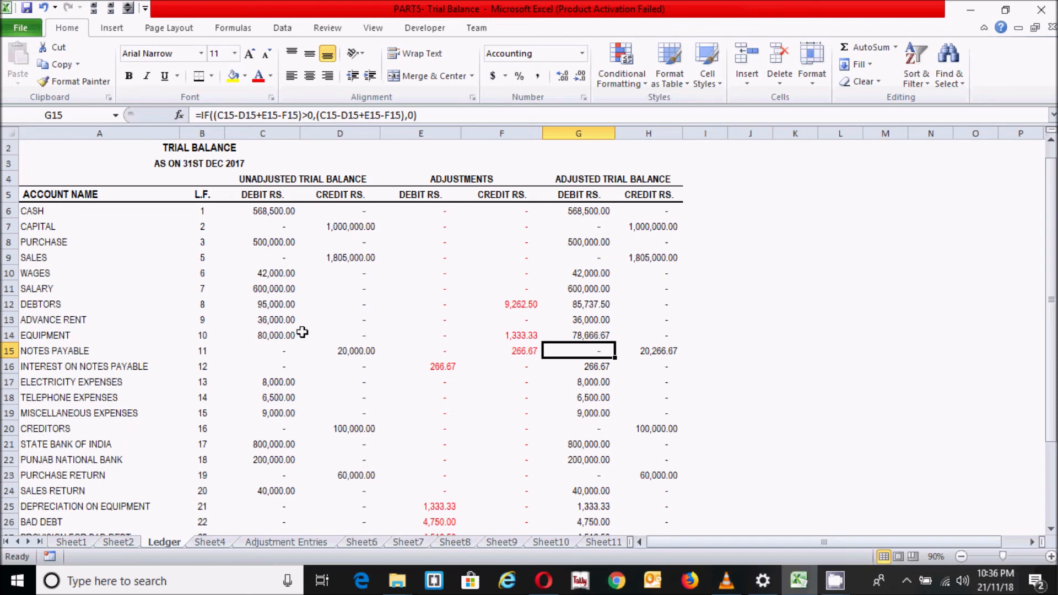
Trace the EQUIPMENT row from its unadjusted debit through its credit adjustment to its adjusted debit, and check neighbouring adjusted debit balances
click(281, 334)
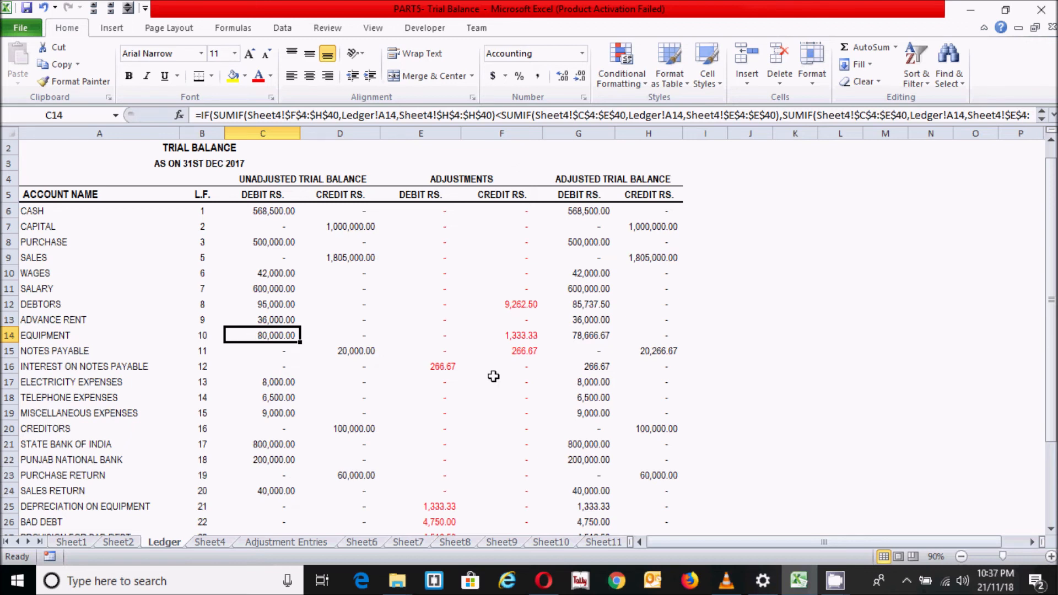
click(532, 338)
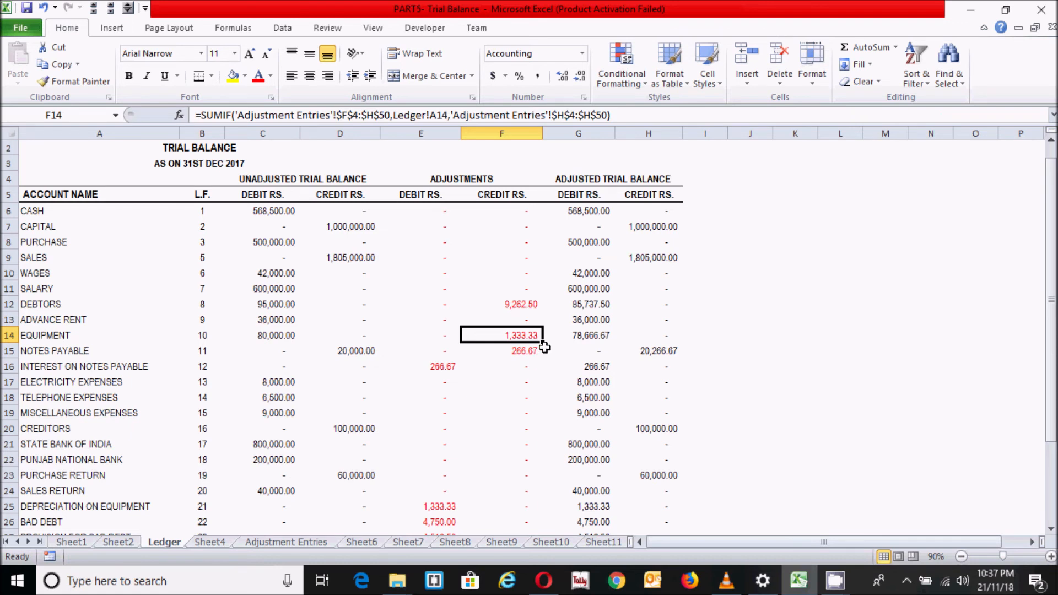
click(586, 334)
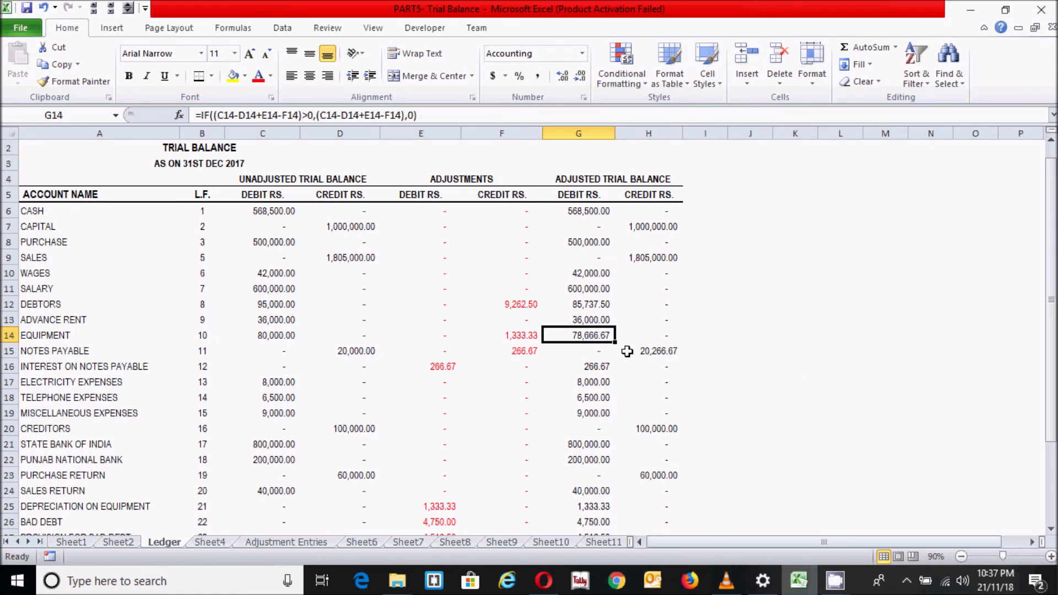
click(598, 294)
click(599, 334)
click(589, 317)
click(594, 384)
click(597, 291)
mouse_move(1052, 297)
mouse_down()
mouse_move(1053, 375)
mouse_move(1053, 290)
mouse_up()
click(737, 274)
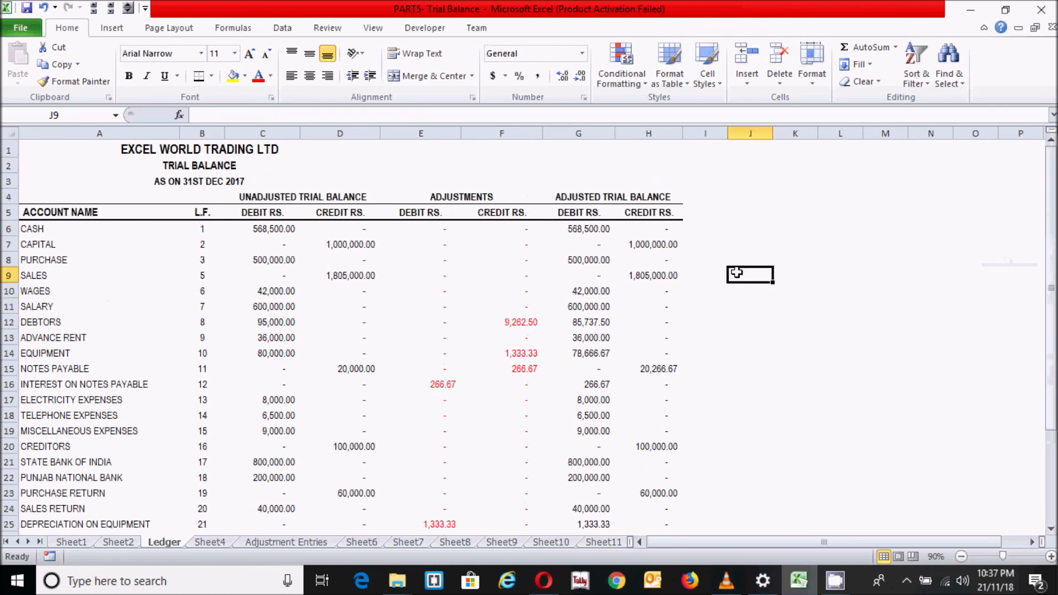
click(737, 452)
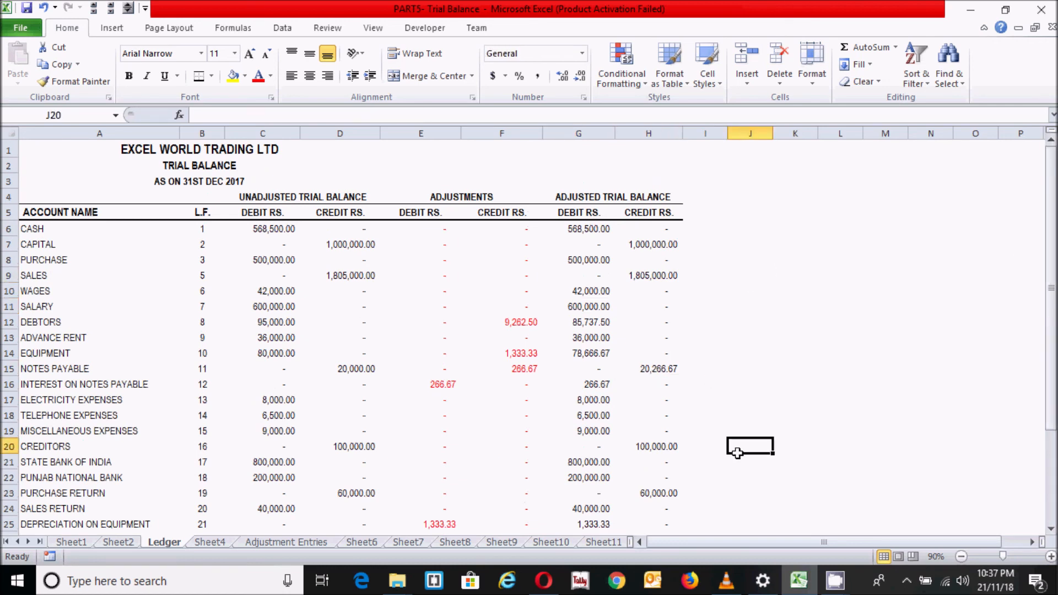